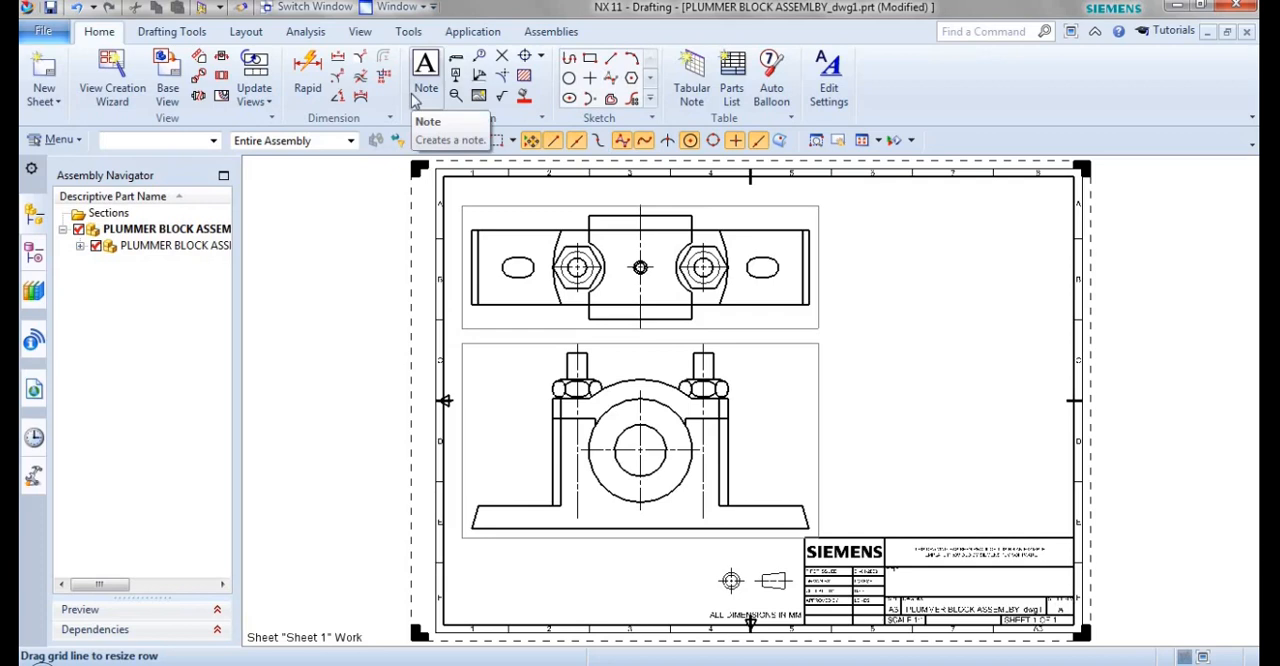
Place a note reading "BALC CADD" in the blank sheet area beside the top view.
left_click(425, 88)
left_click_drag(214, 357, 103, 370)
type("BALC c")
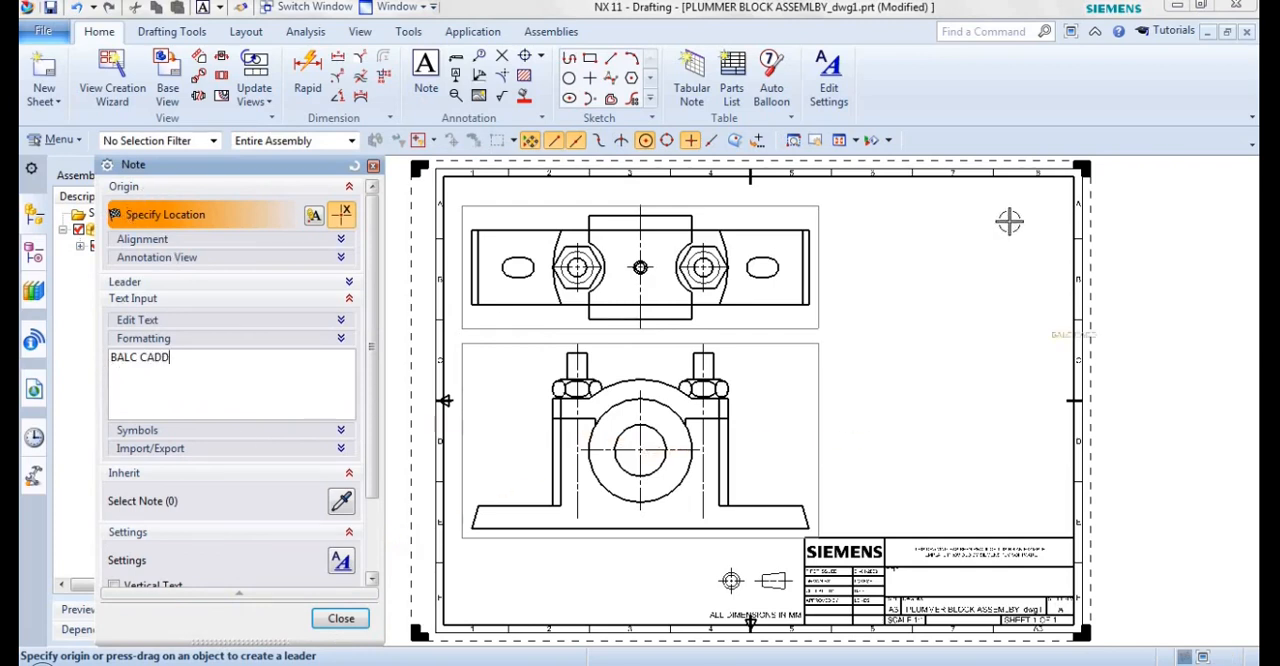
left_click(913, 257)
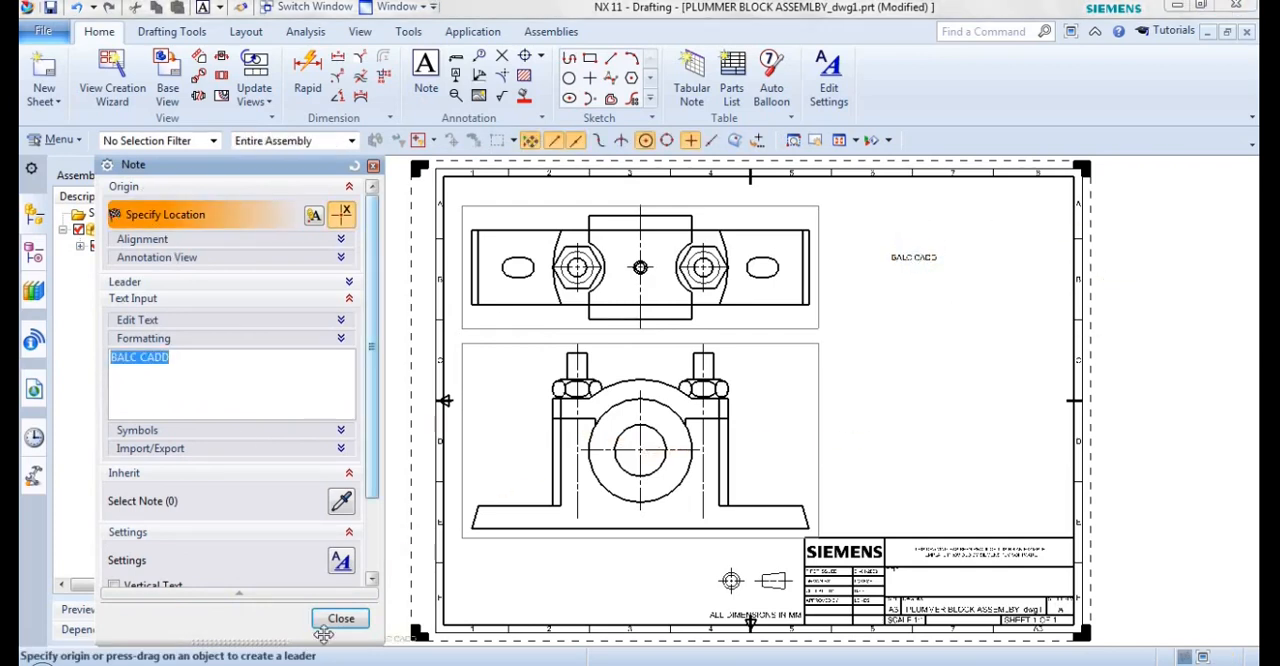
left_click(341, 618)
Place a second note reading "BALC CADD RJN" with counterbore and diameter symbols appended, below the first note.
scroll(988, 238, "down", 2)
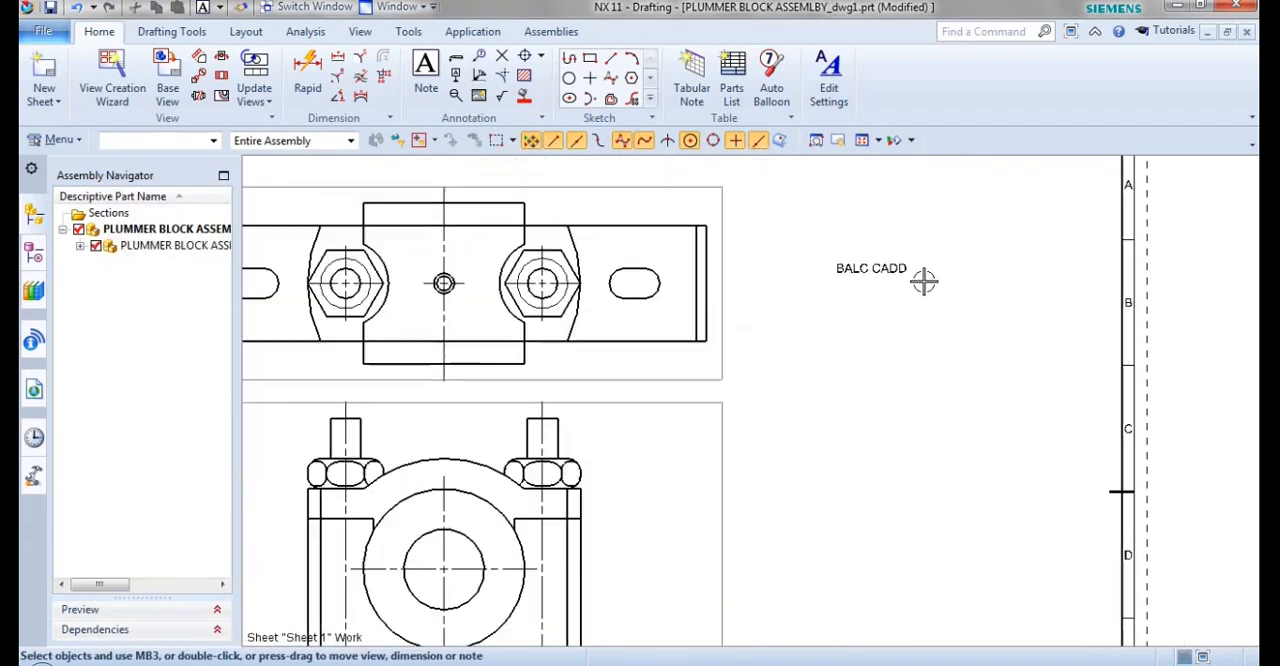
left_click(430, 105)
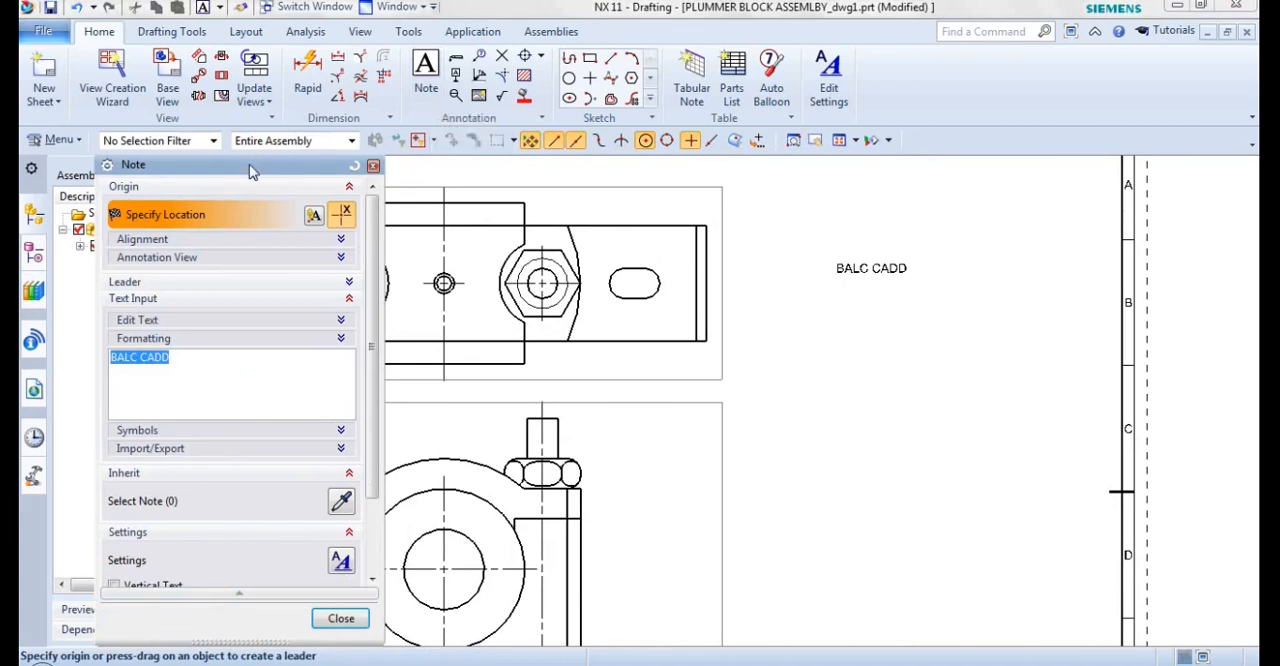
left_click(265, 315)
type("RJN")
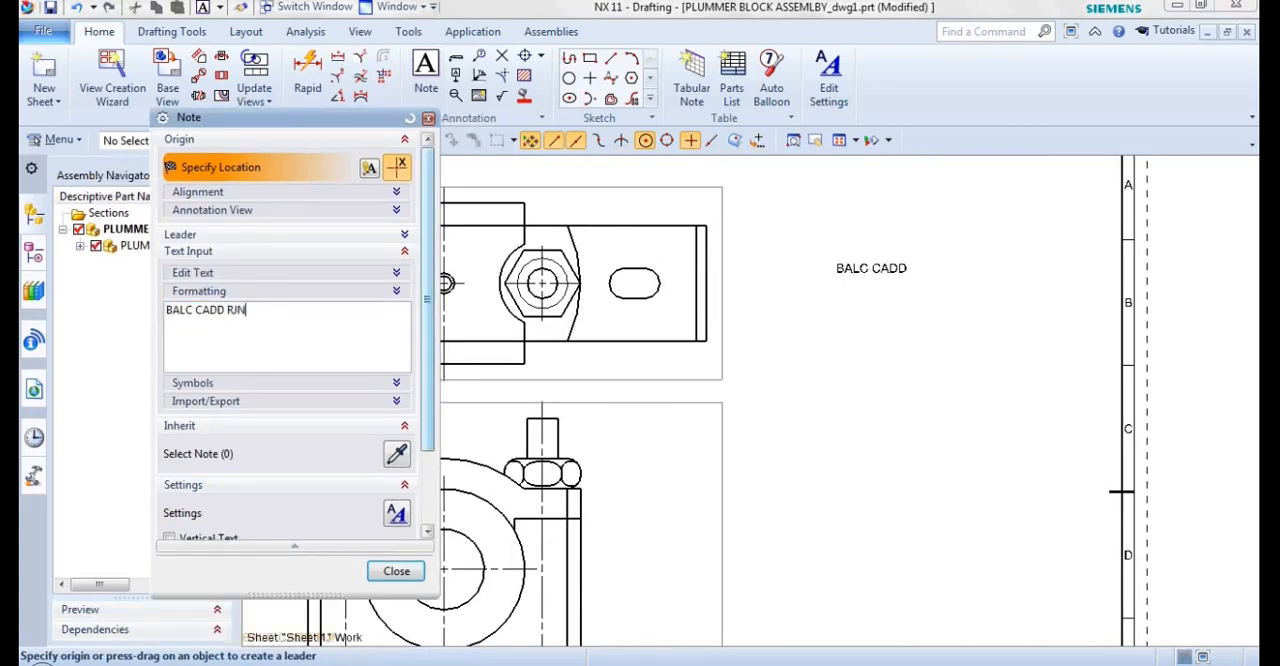
left_click(397, 390)
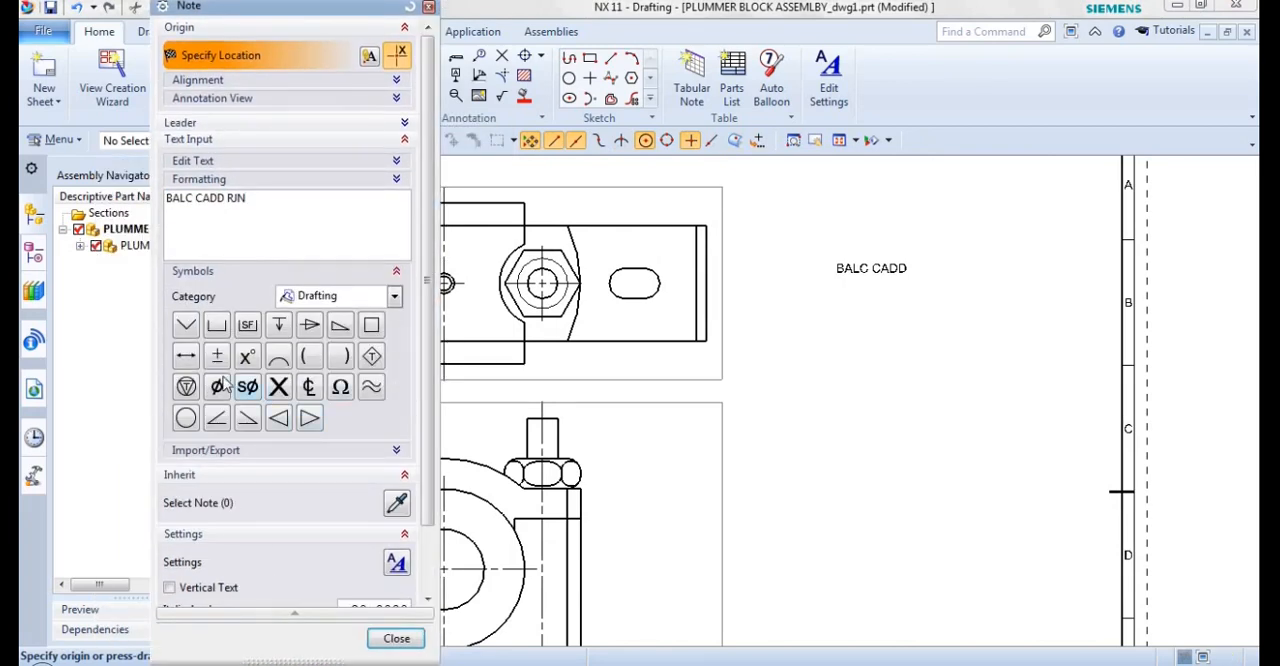
left_click(216, 324)
left_click(216, 387)
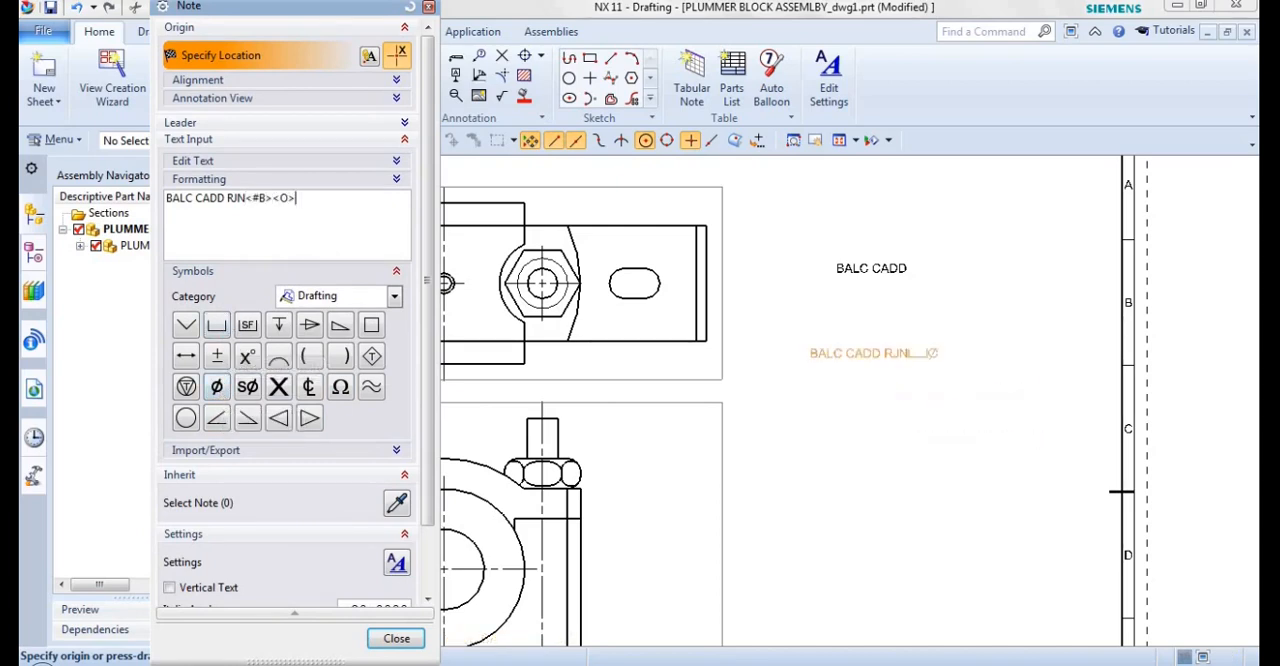
left_click(900, 331)
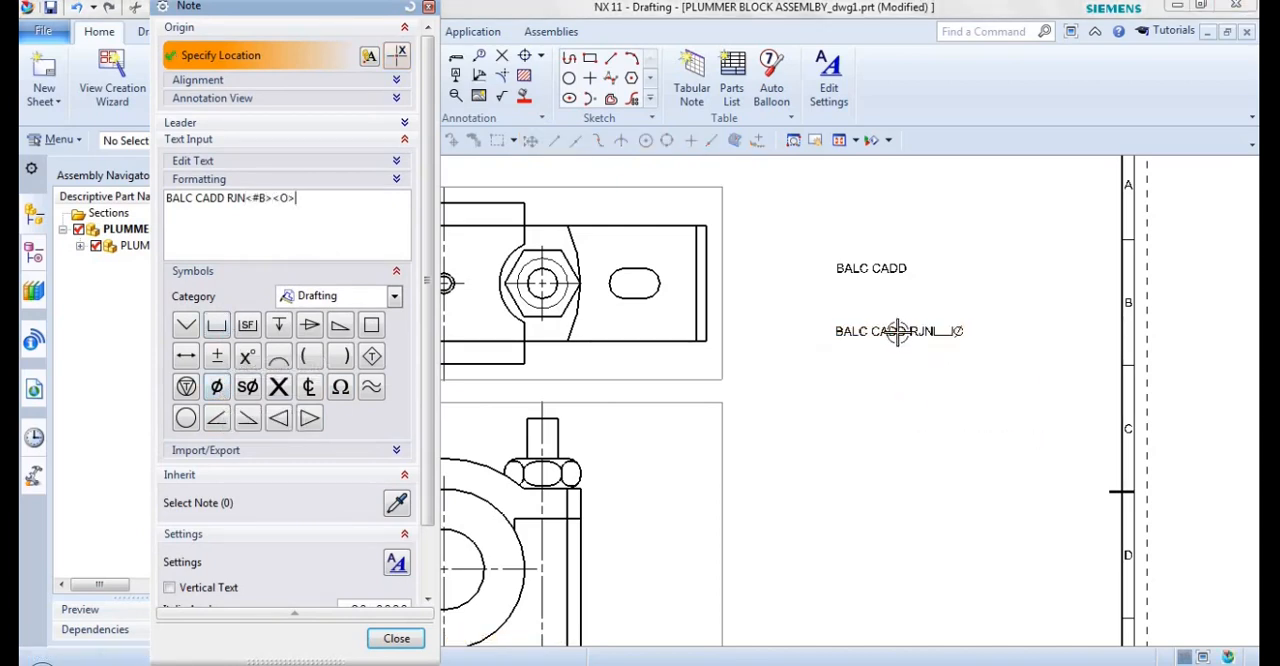
key("Escape")
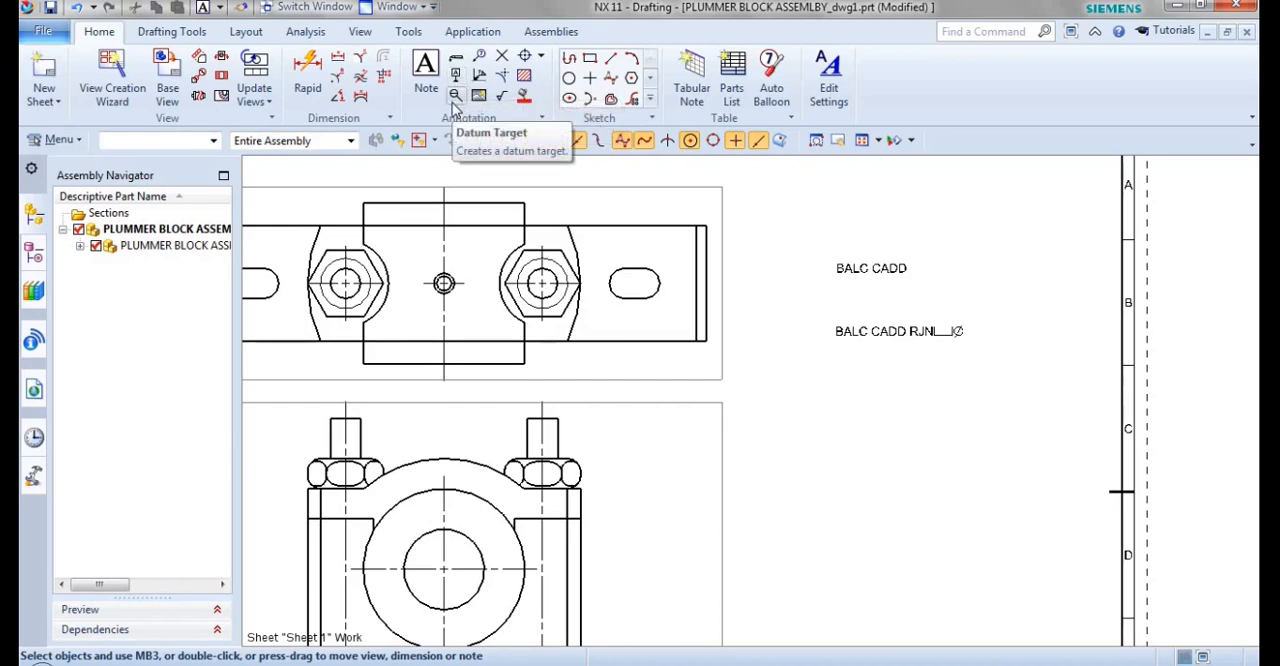
Attach a datum feature symbol with letter L and a jogged leader to the plate's upper edge in the top view.
left_click(453, 100)
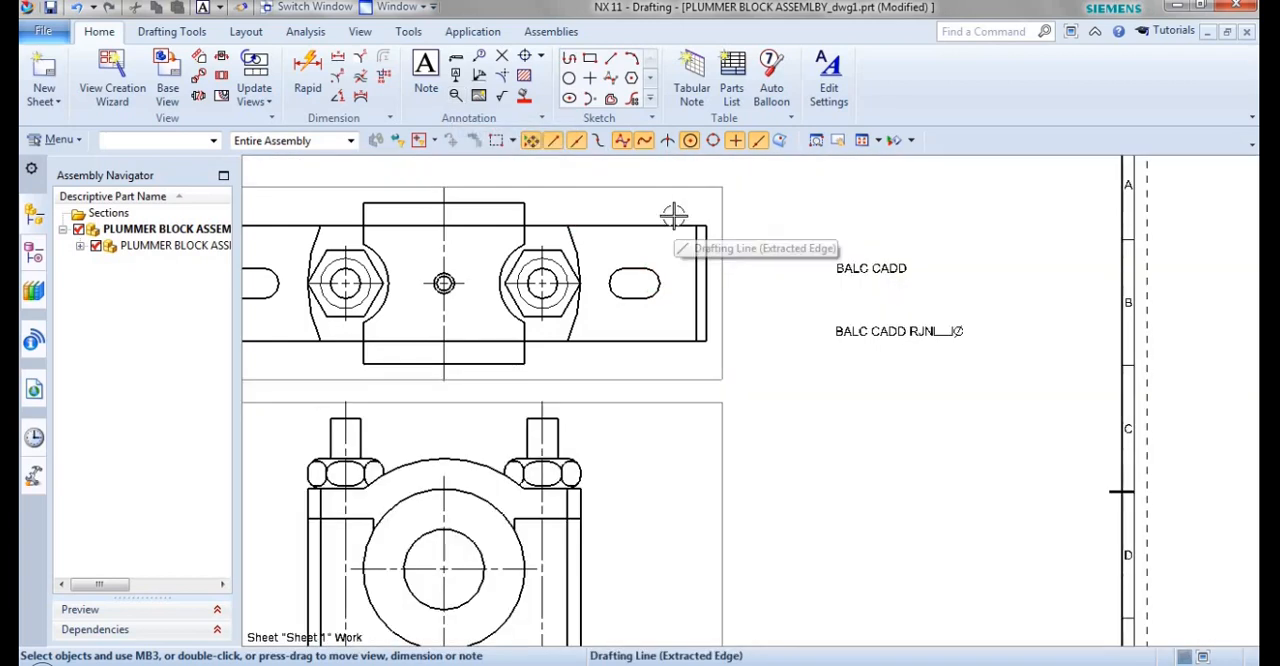
scroll(676, 204, "up", 3)
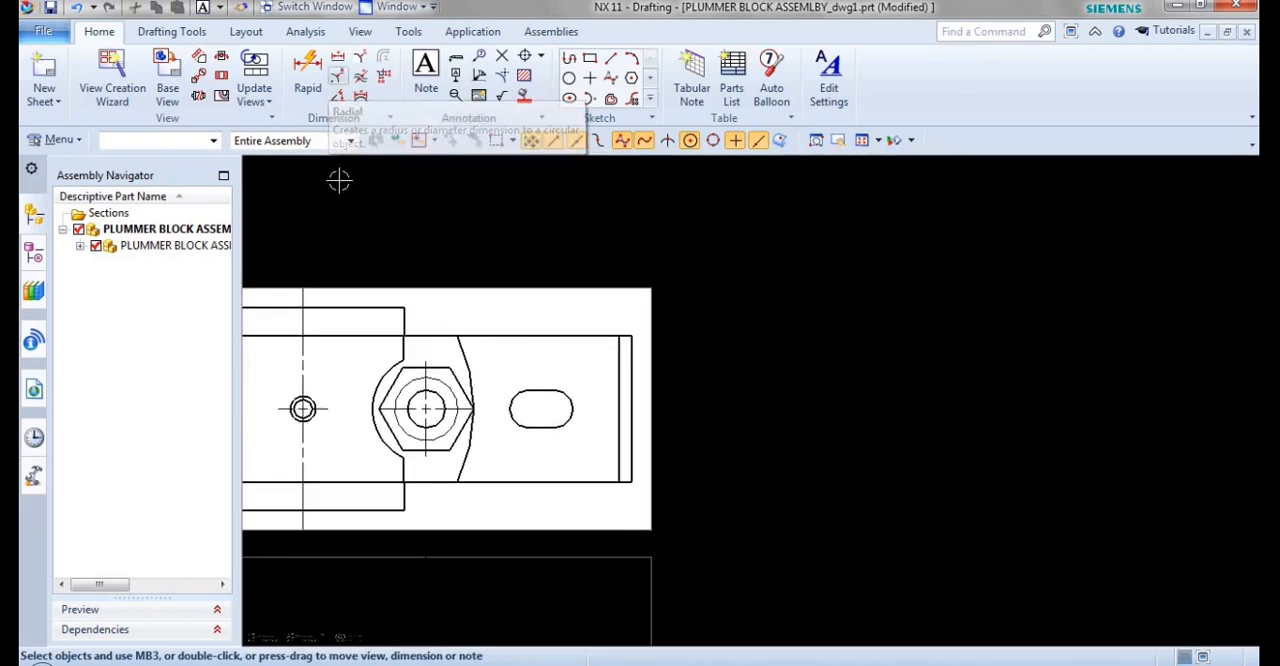
left_click(455, 79)
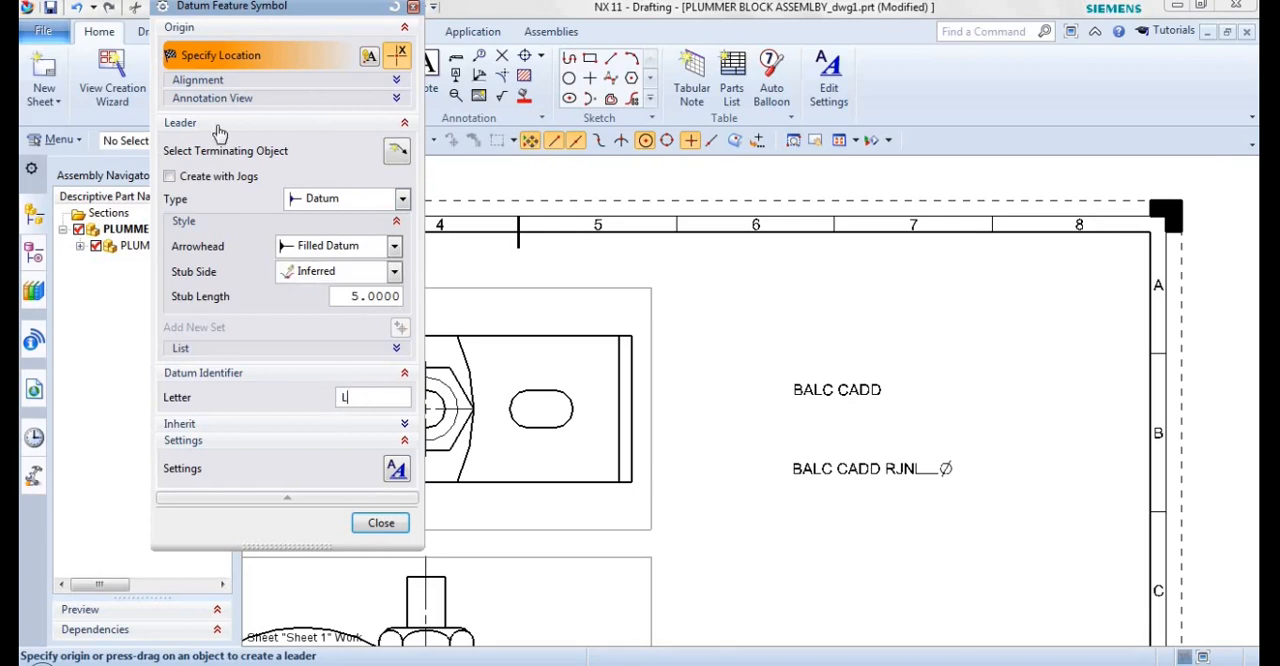
left_click(170, 177)
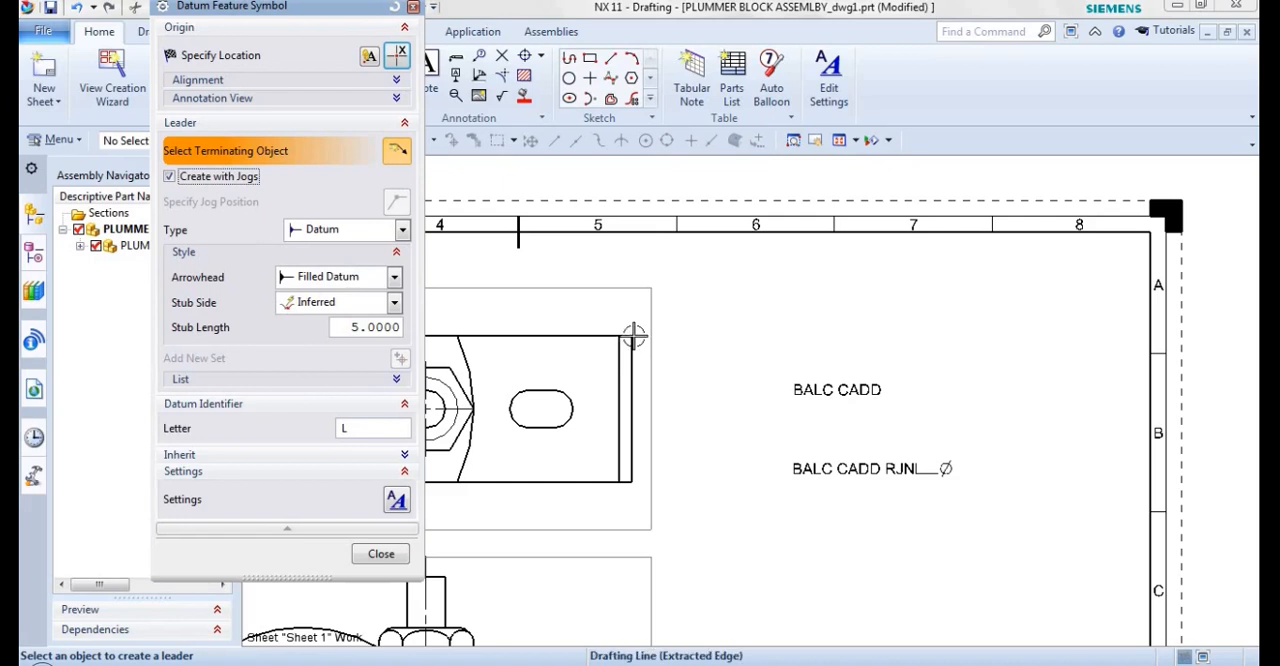
left_click(597, 337)
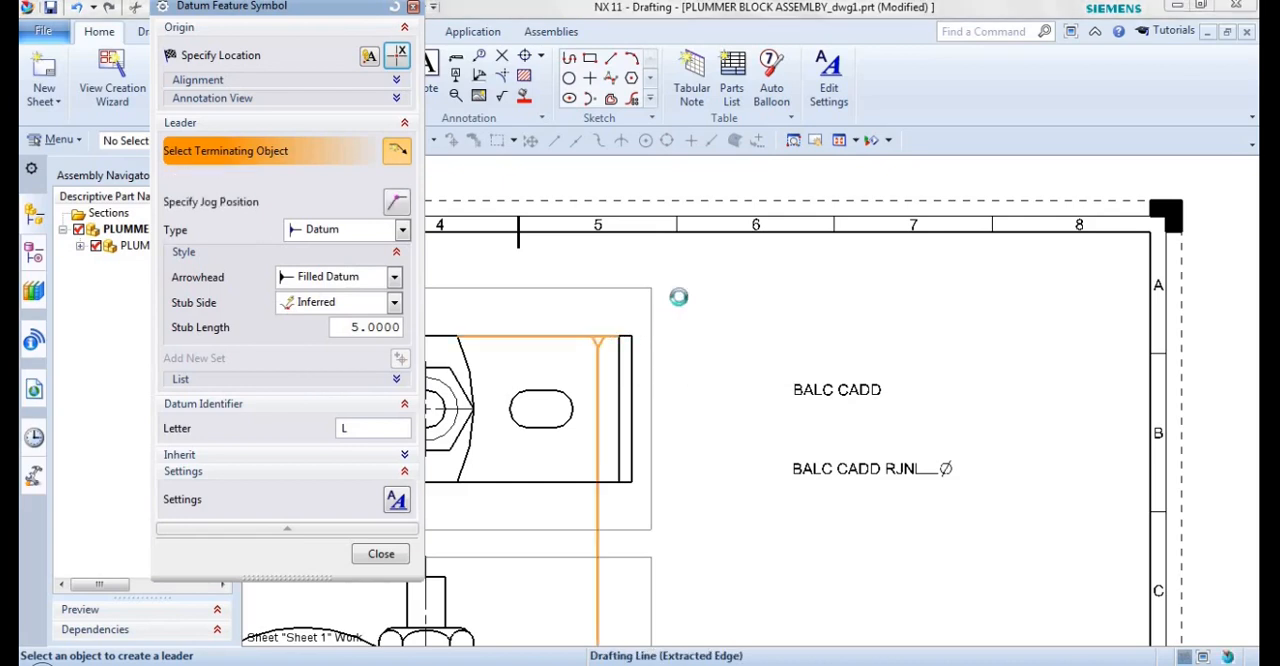
left_click(218, 55)
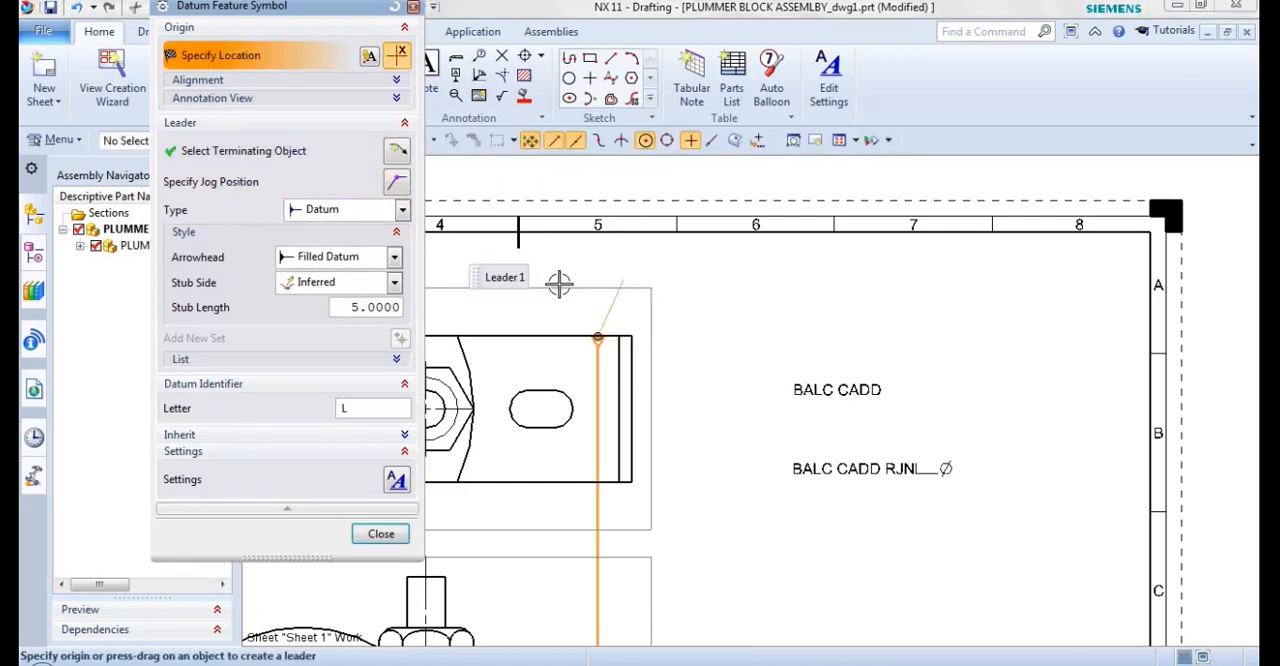
left_click(622, 267)
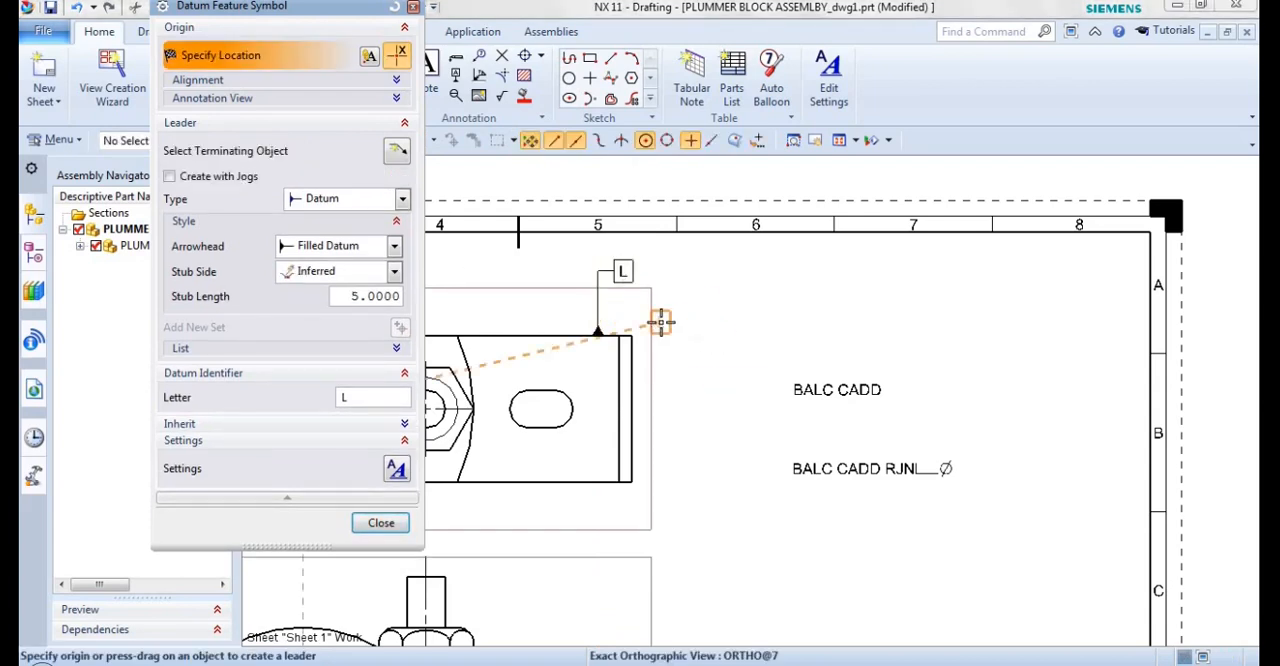
key("Escape")
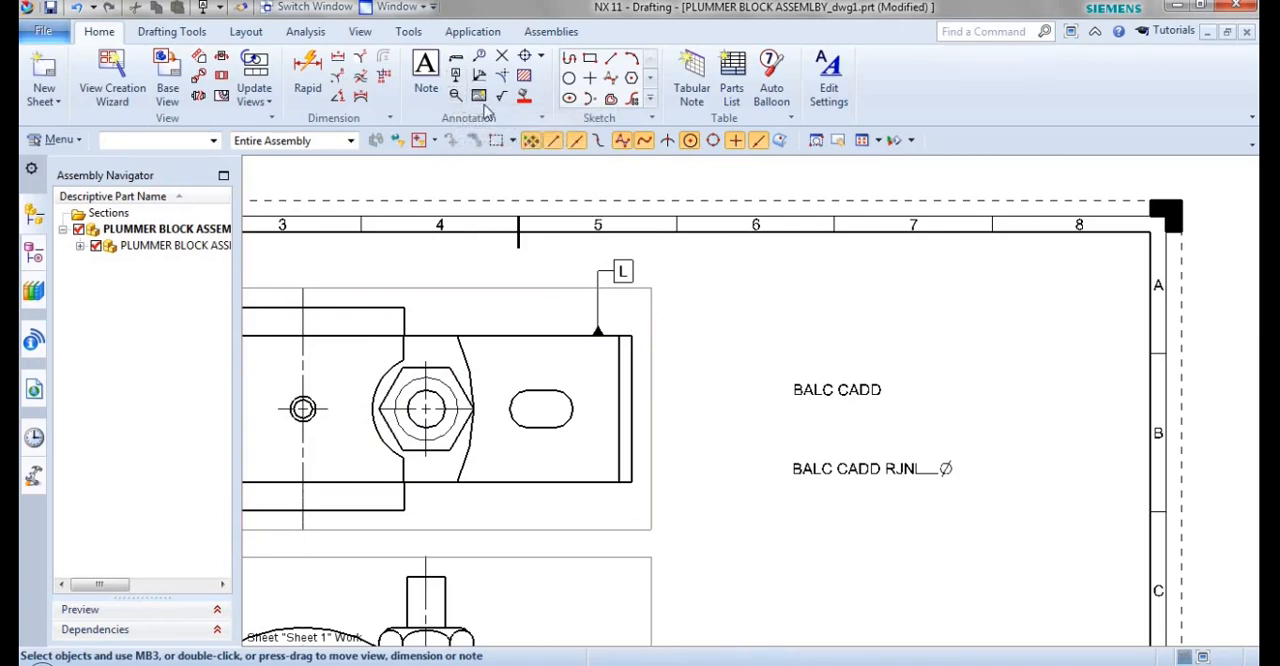
Add a point datum target labelled L with index 1 and a jogged leader at the top view's upper-right plate corner.
left_click(453, 96)
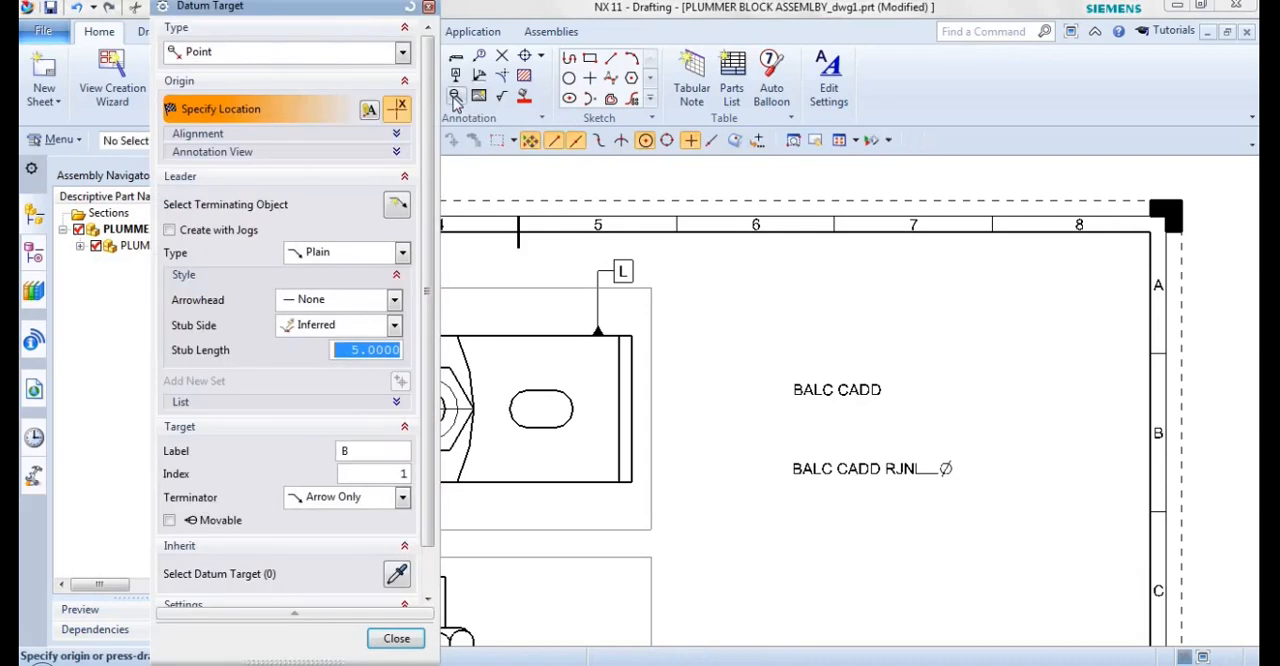
left_click(170, 231)
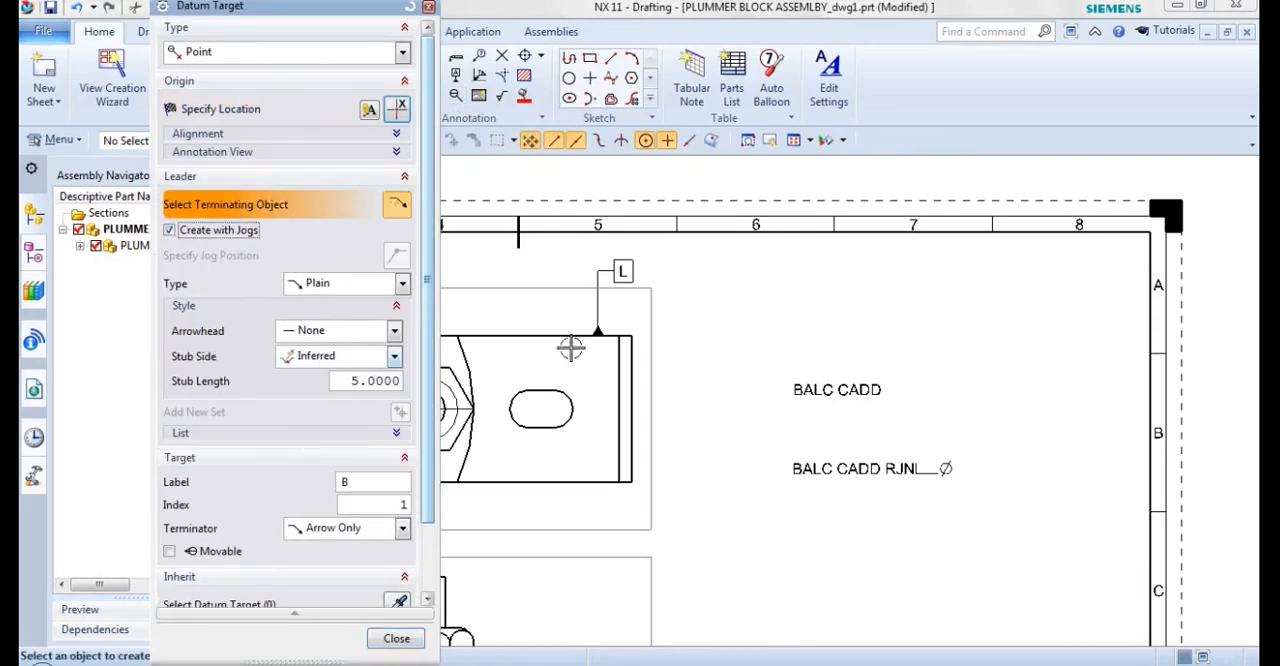
left_click(632, 333)
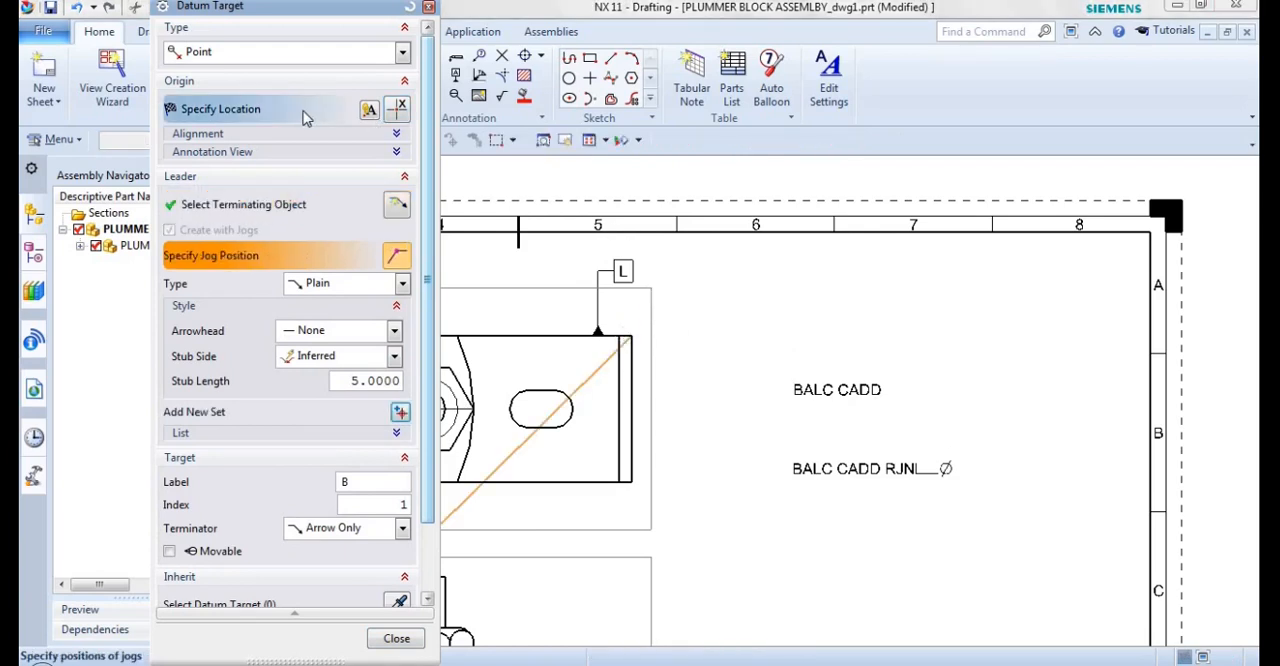
left_click(249, 112)
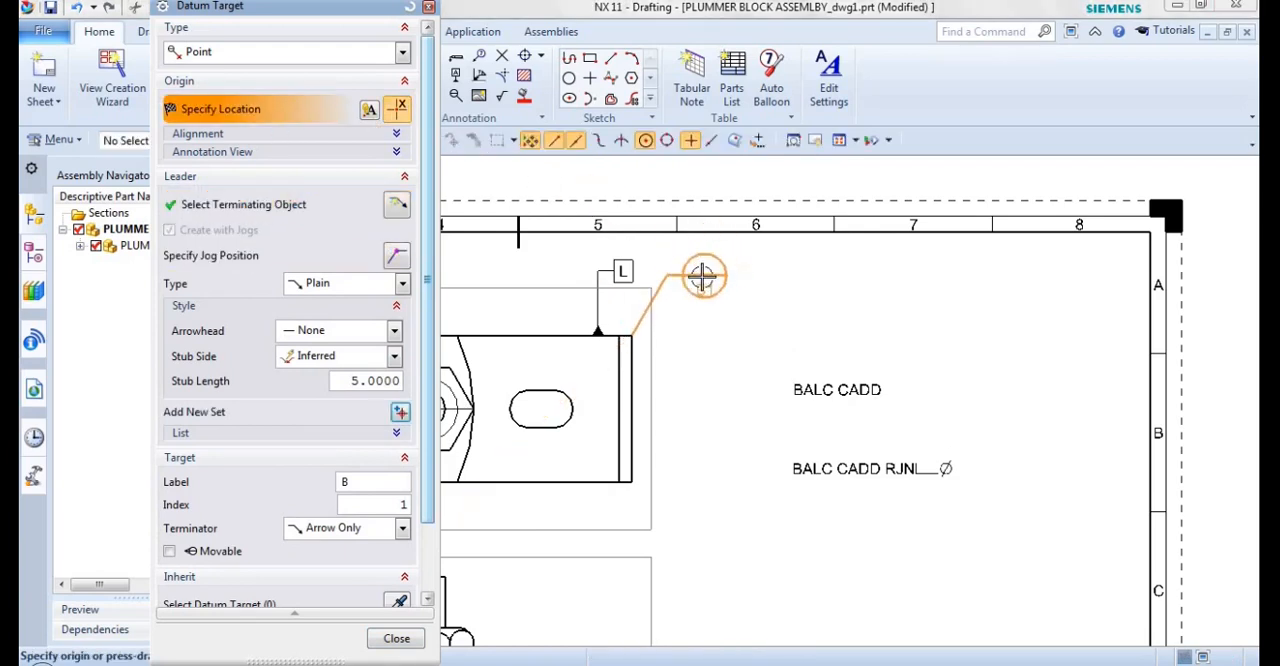
left_click(458, 472)
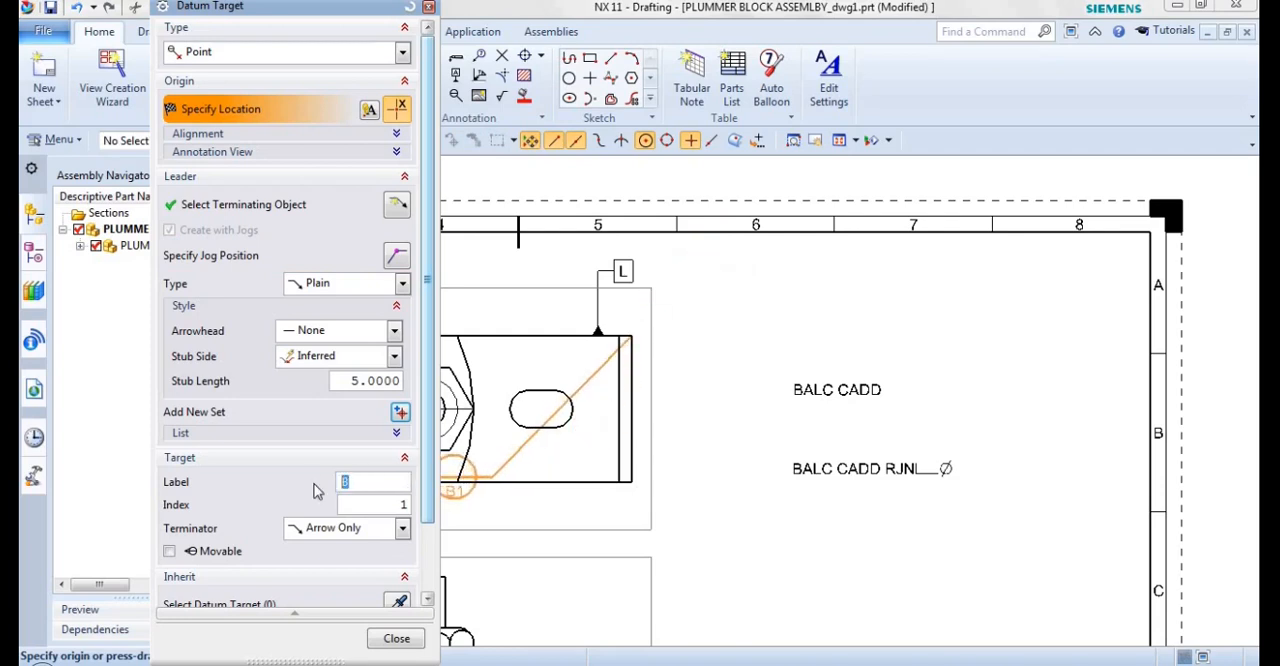
type("L")
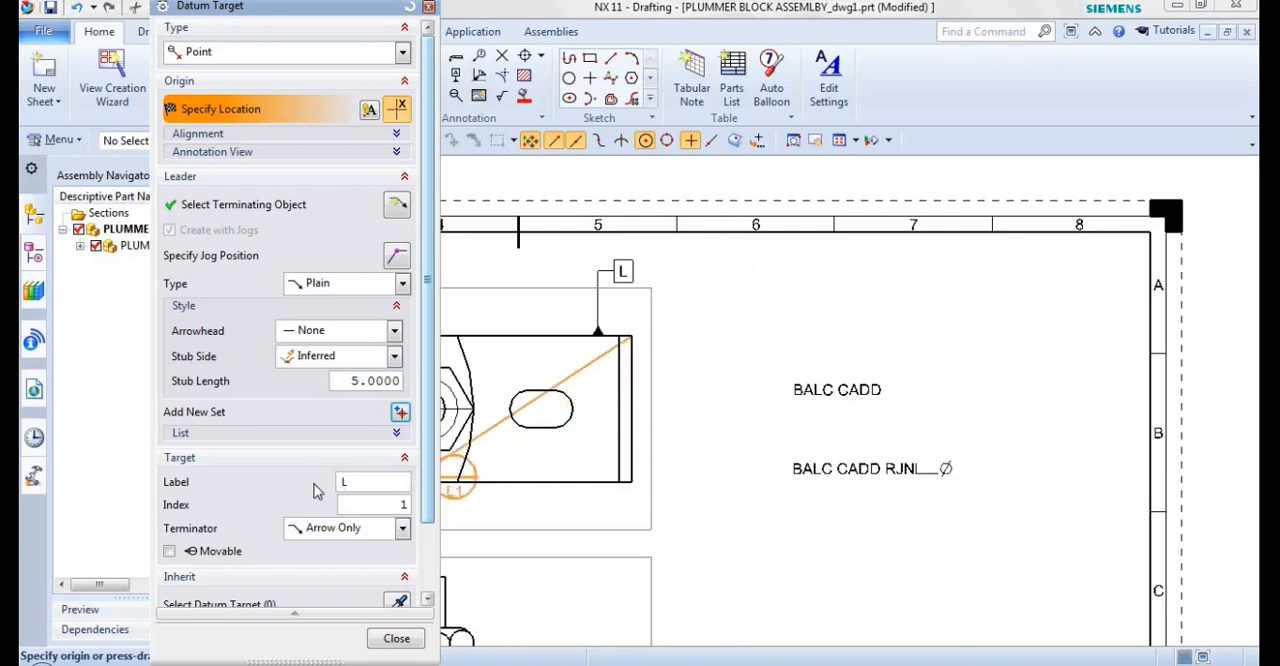
left_click(690, 262)
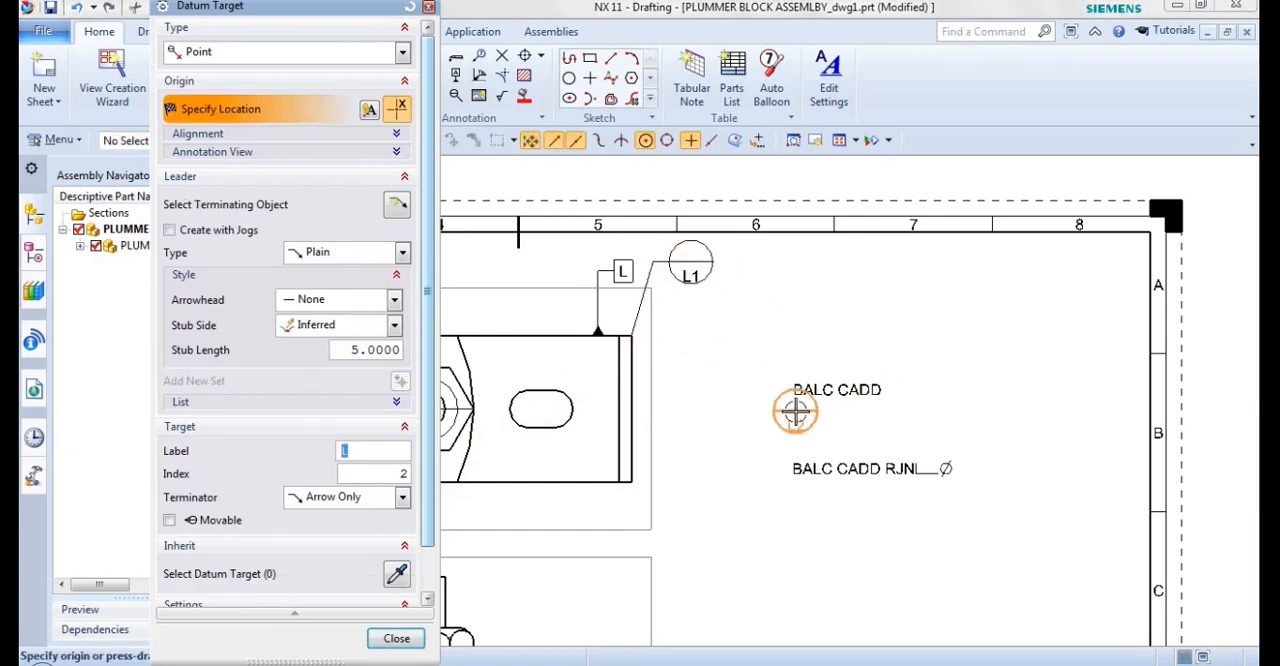
key("Escape")
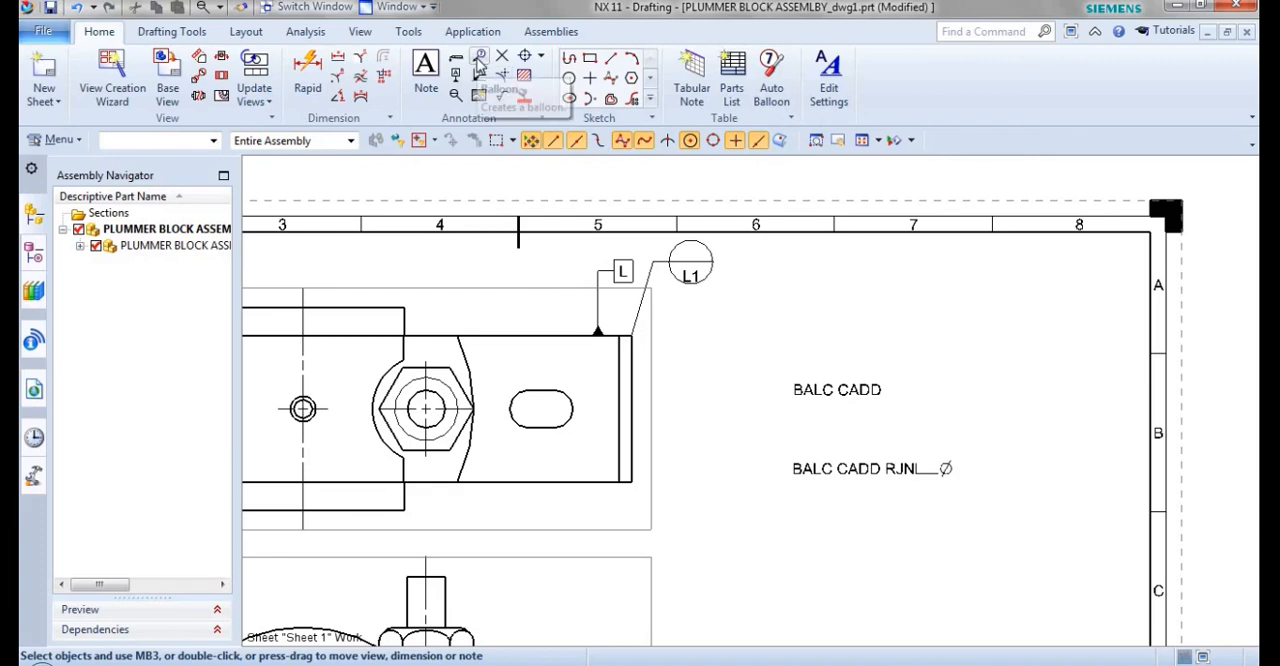
Add a circular balloon containing the person's name, with a jogged leader to the right-hand nut in the front view.
left_click(480, 57)
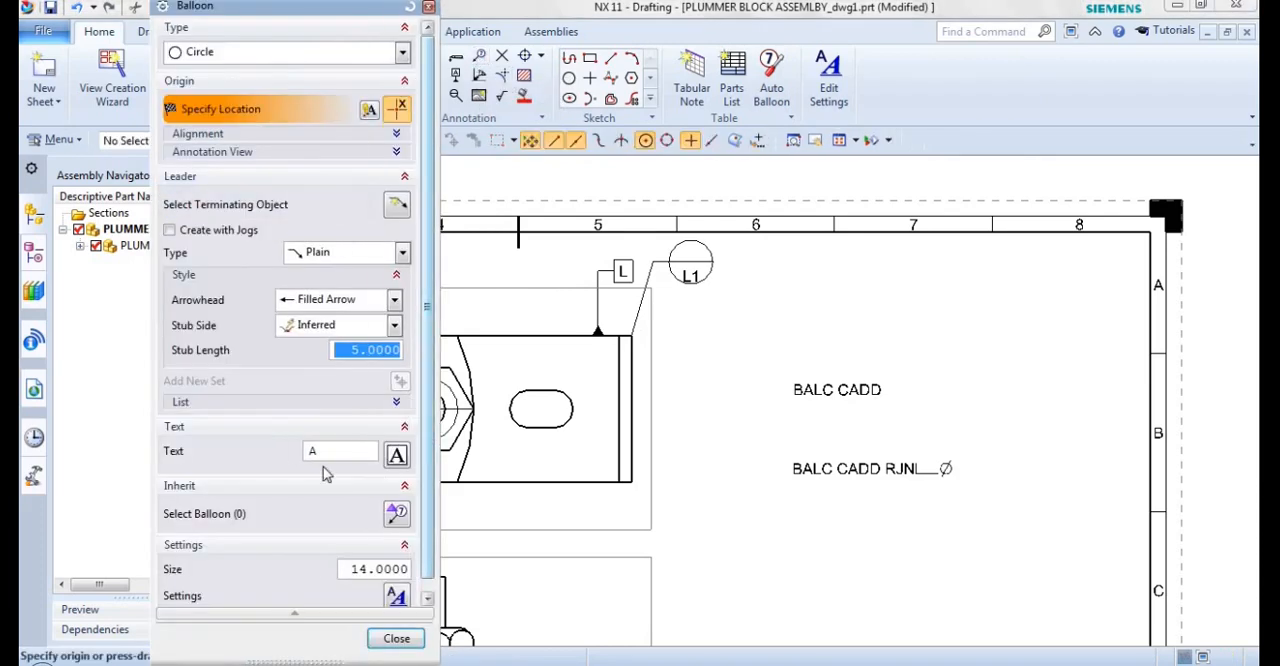
left_click(338, 457)
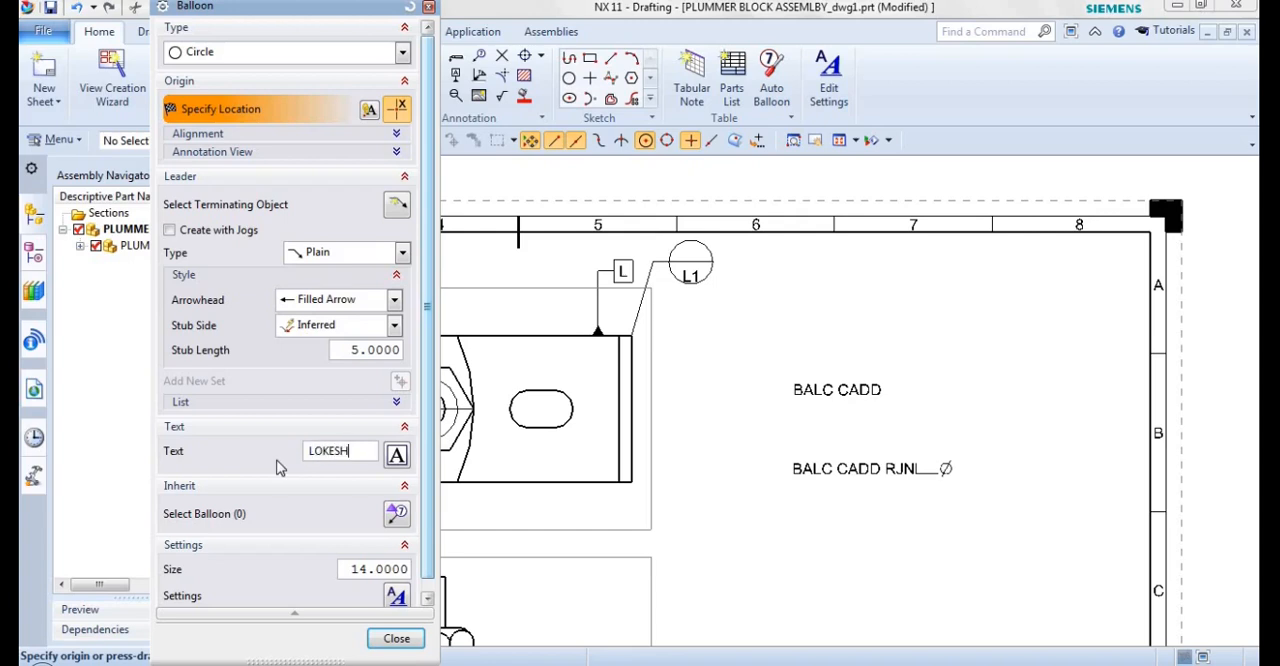
left_click(170, 230)
scroll(575, 560, "down", 2)
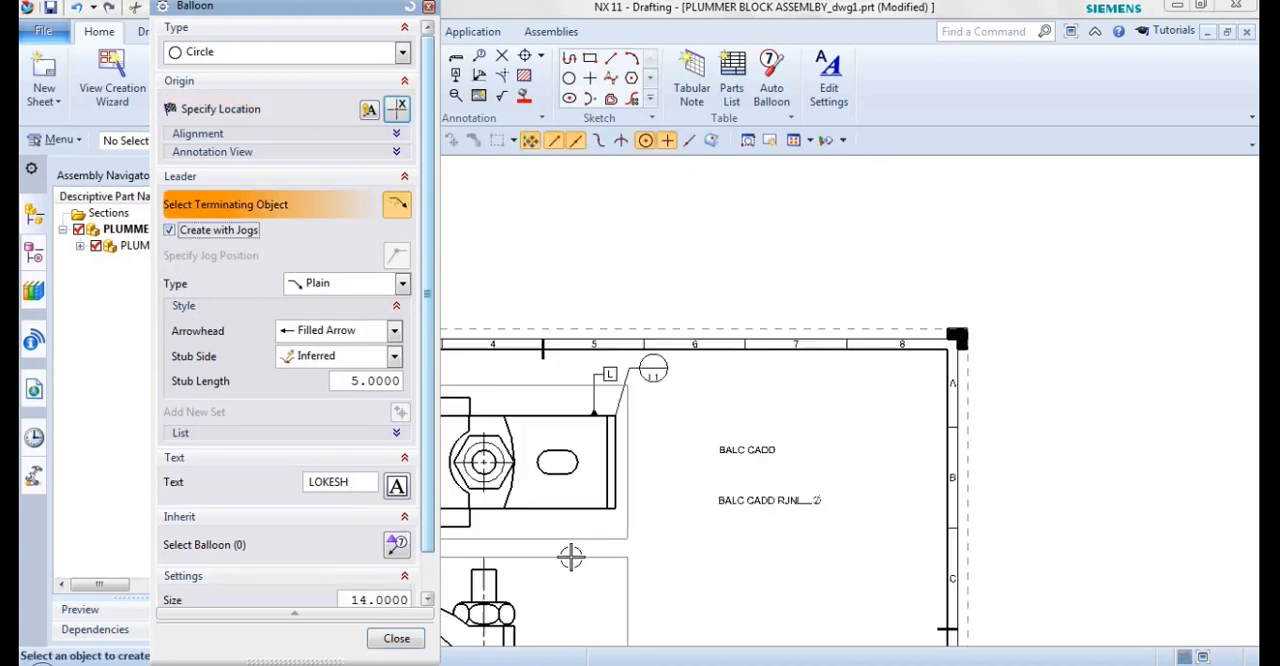
middle_click_drag(563, 587, 666, 414, "shift")
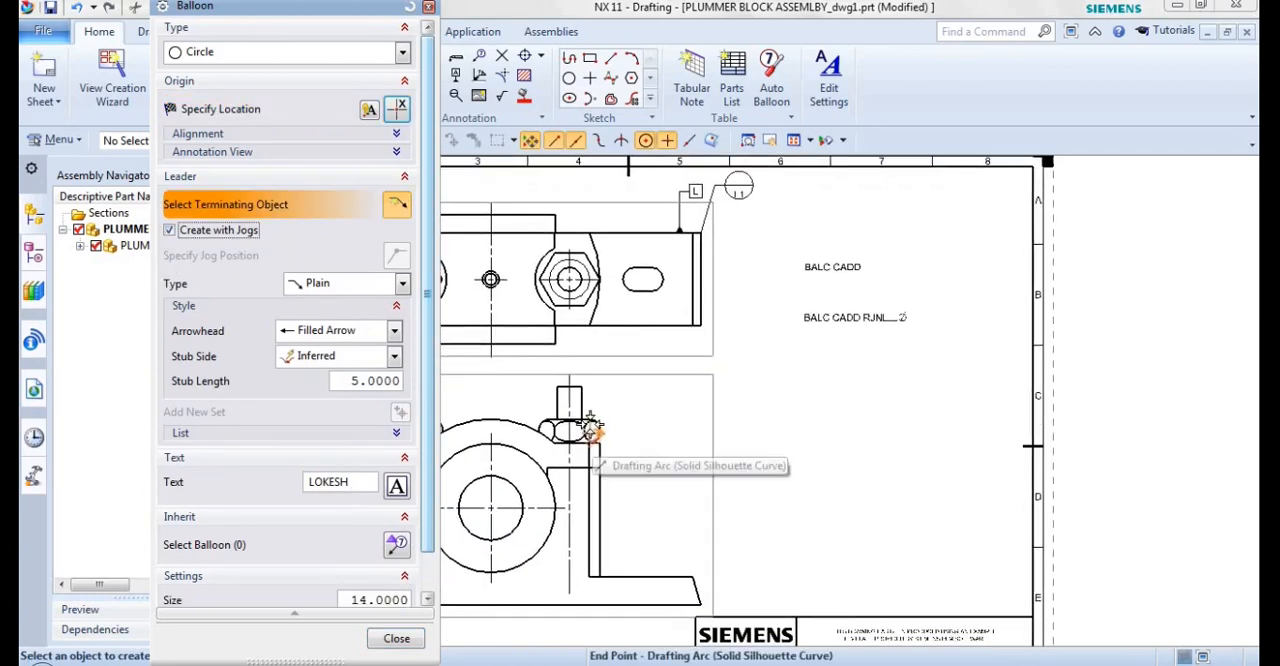
left_click(590, 428)
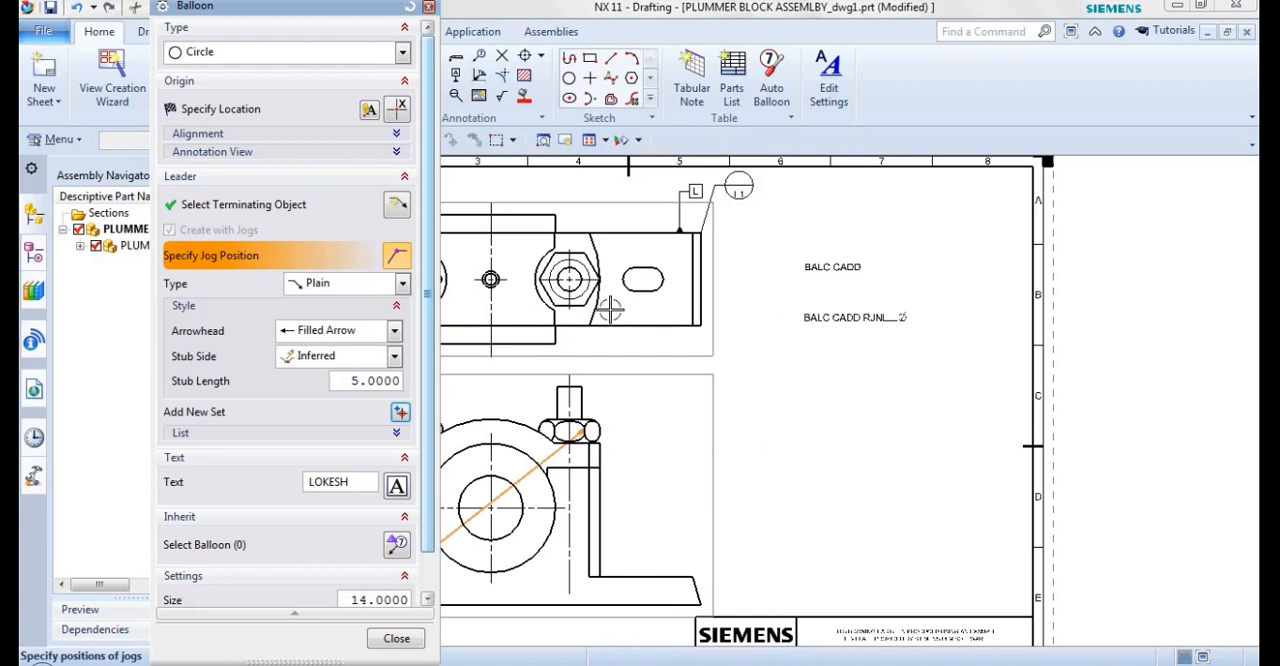
left_click(231, 118)
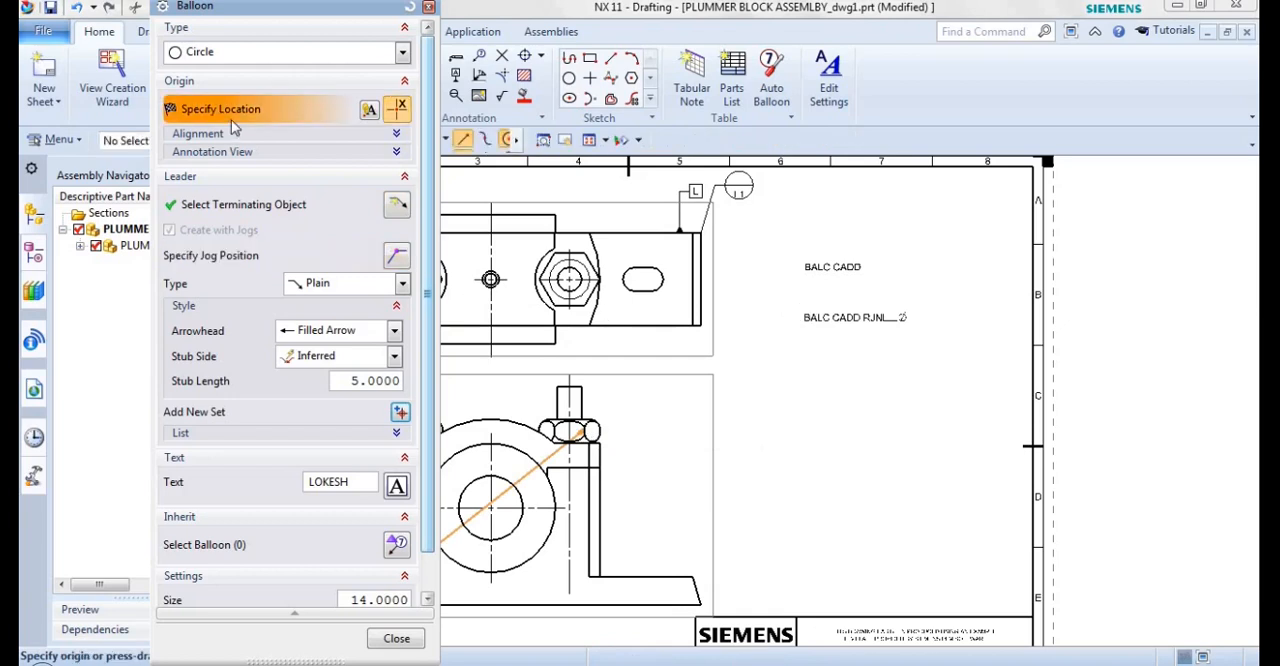
left_click(755, 378)
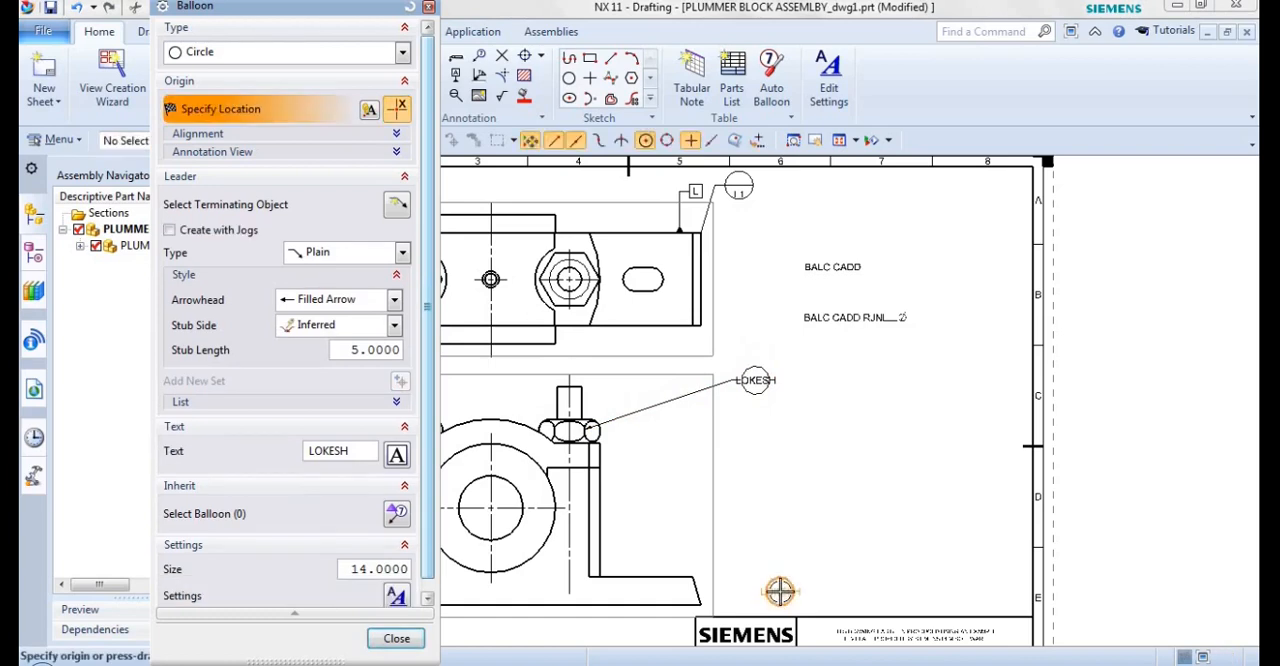
left_click(396, 640)
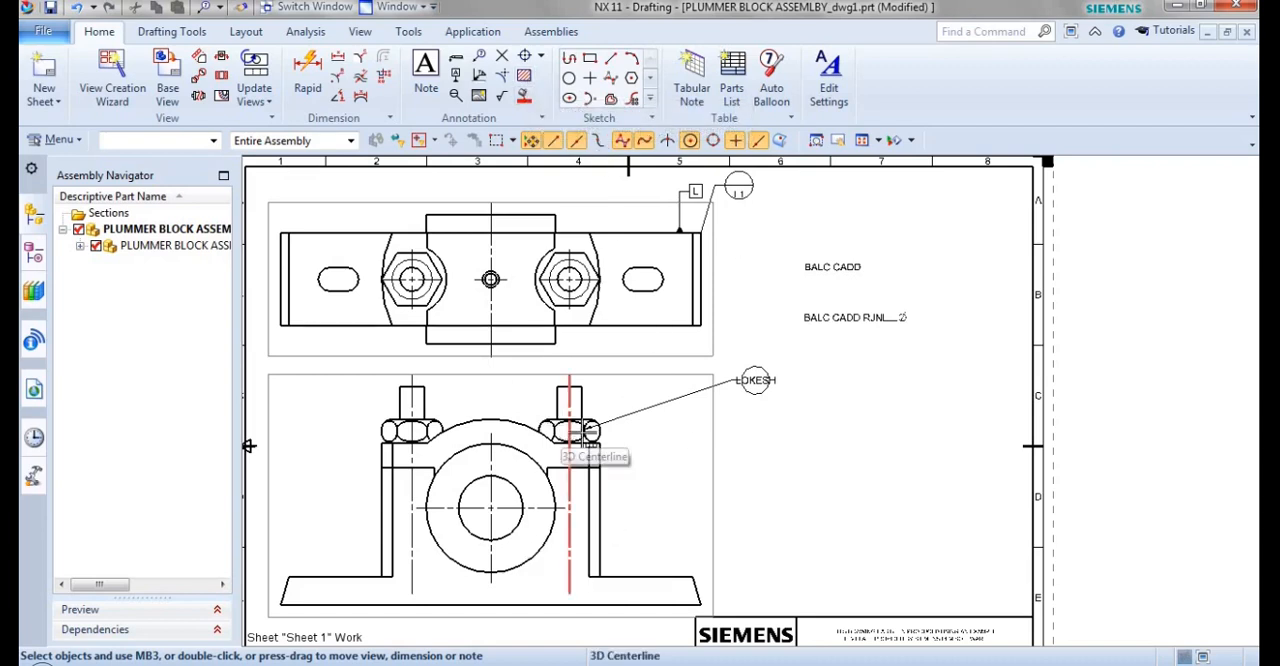
Crosshatch the housing base region around the bearing ring in the front view and fill the ring solid.
left_click(523, 77)
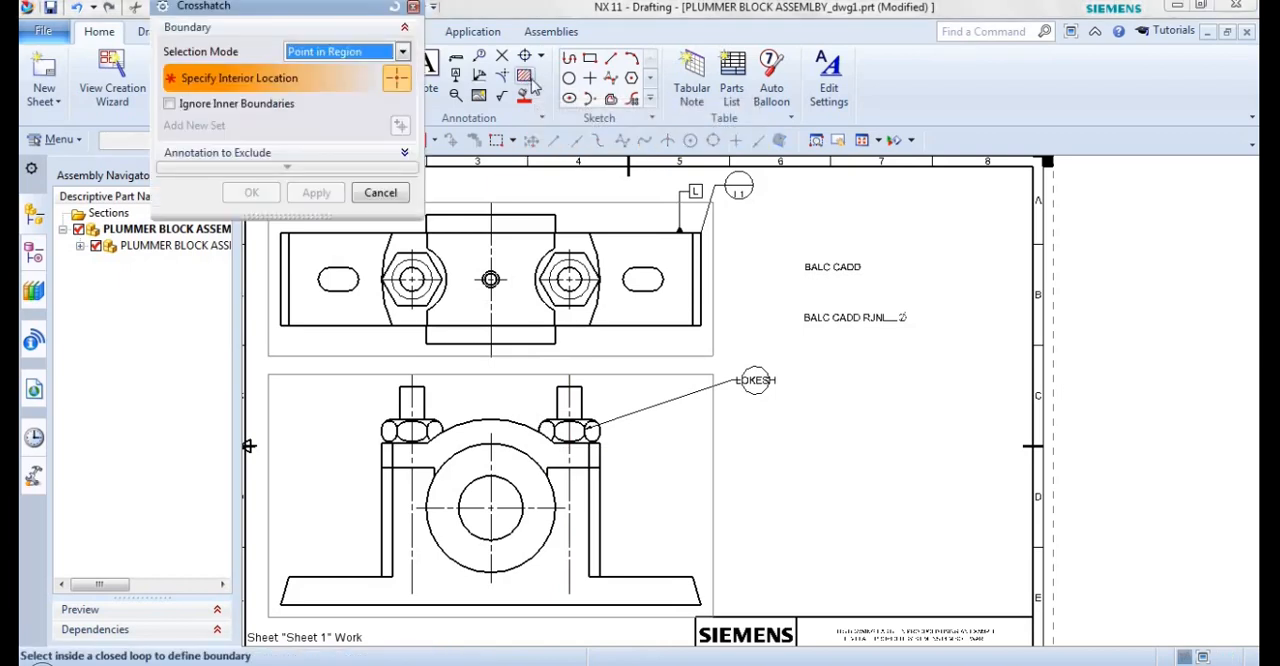
left_click(527, 581)
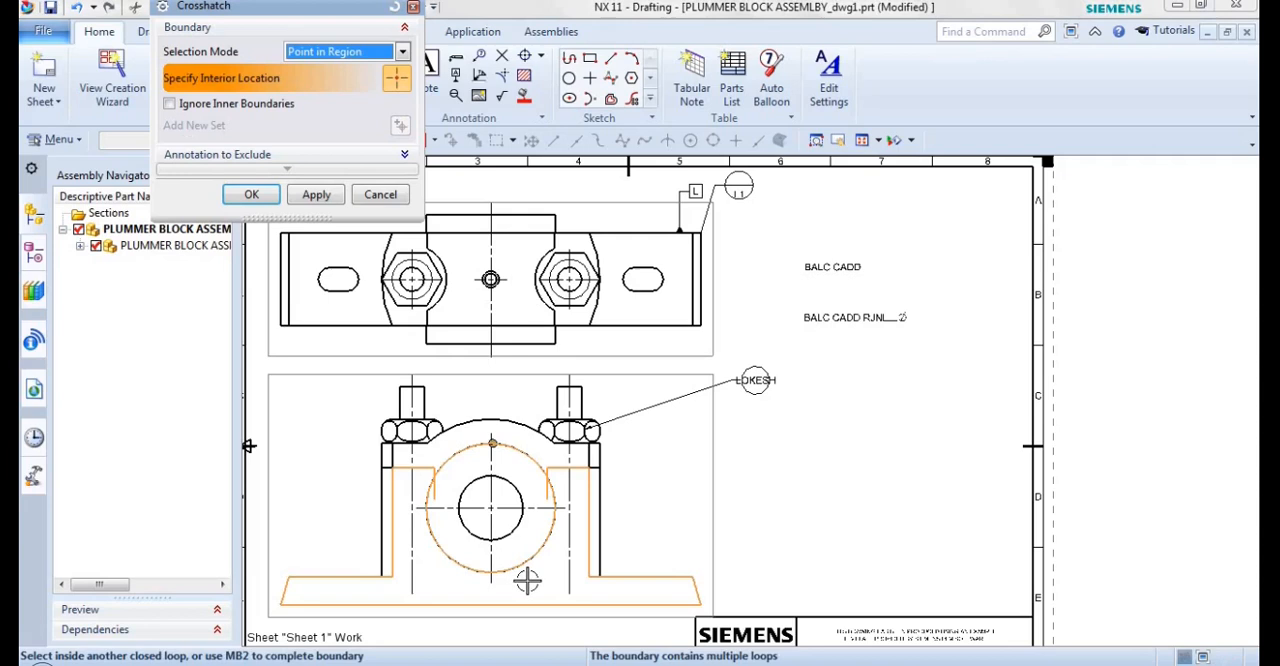
left_click(261, 193)
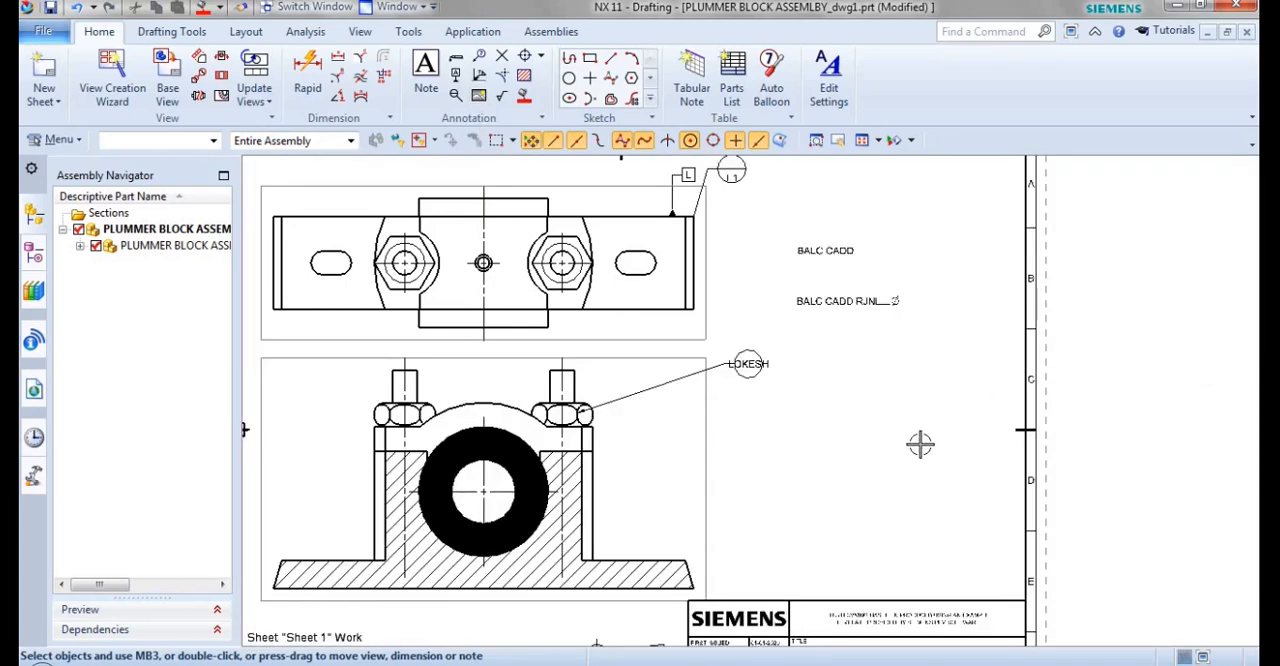
scroll(916, 443, "up", 2)
scroll(916, 443, "down", 3)
middle_click_drag(908, 477, 861, 421)
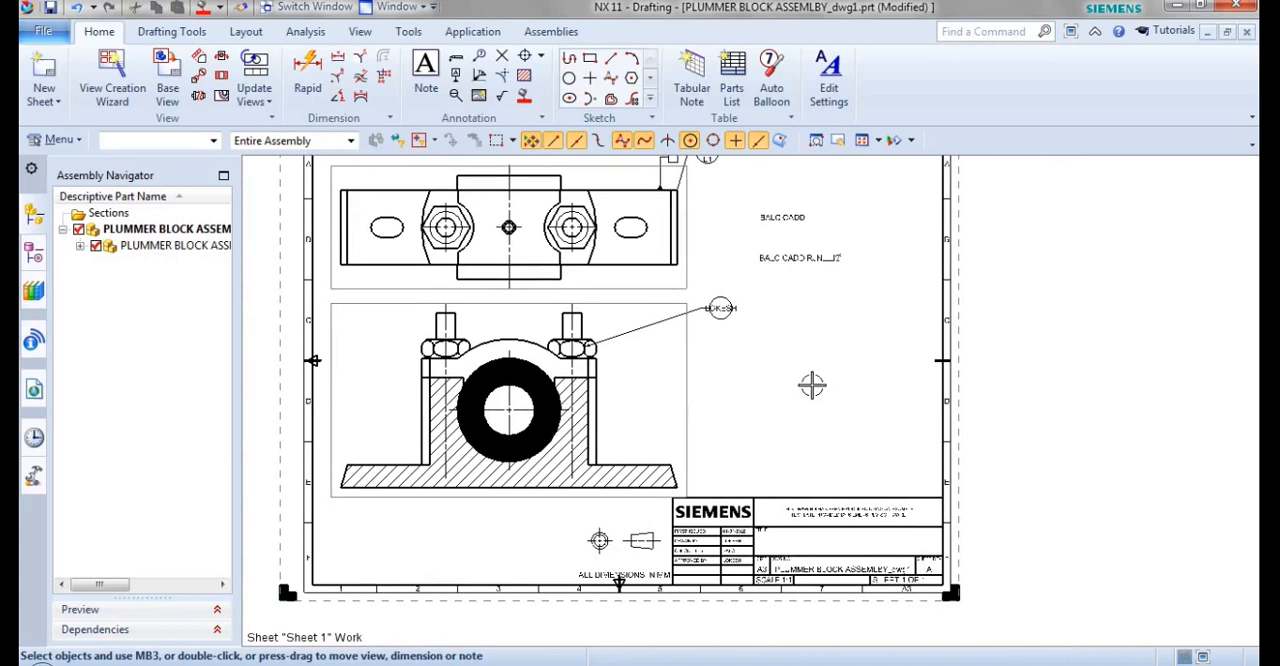
Insert the Penguins JPEG from the Sample Pictures folder as a drawing image on the sheet.
left_click(478, 96)
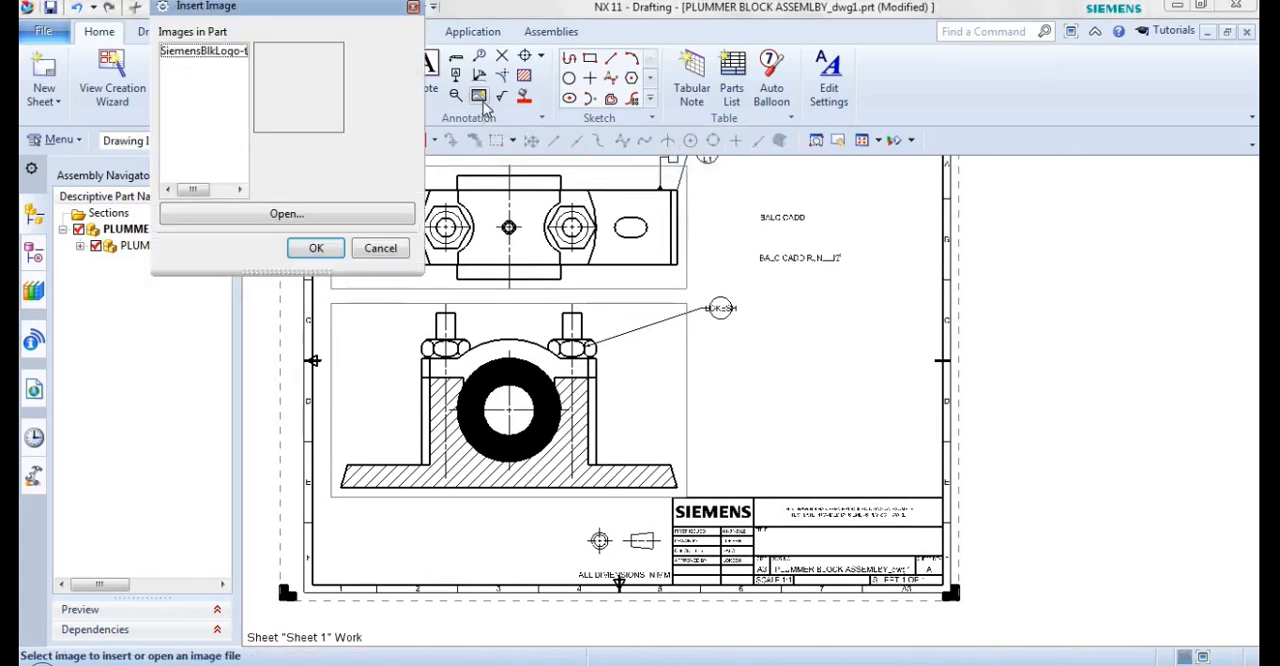
left_click(262, 225)
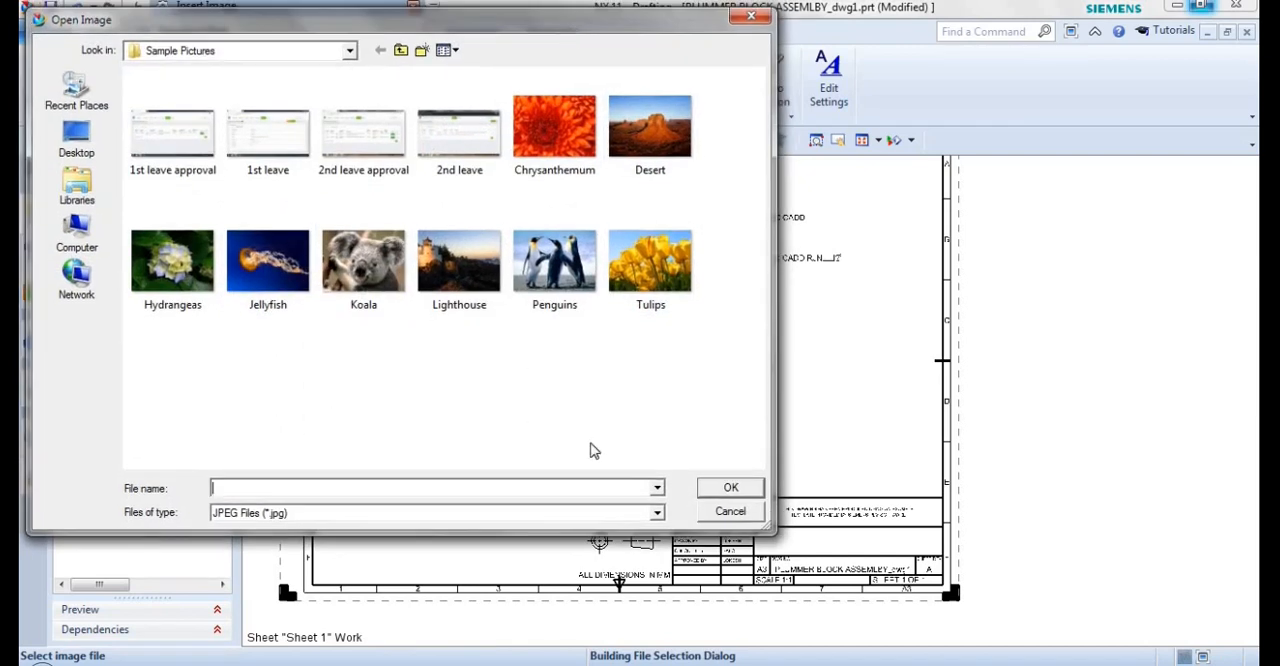
left_click(583, 291)
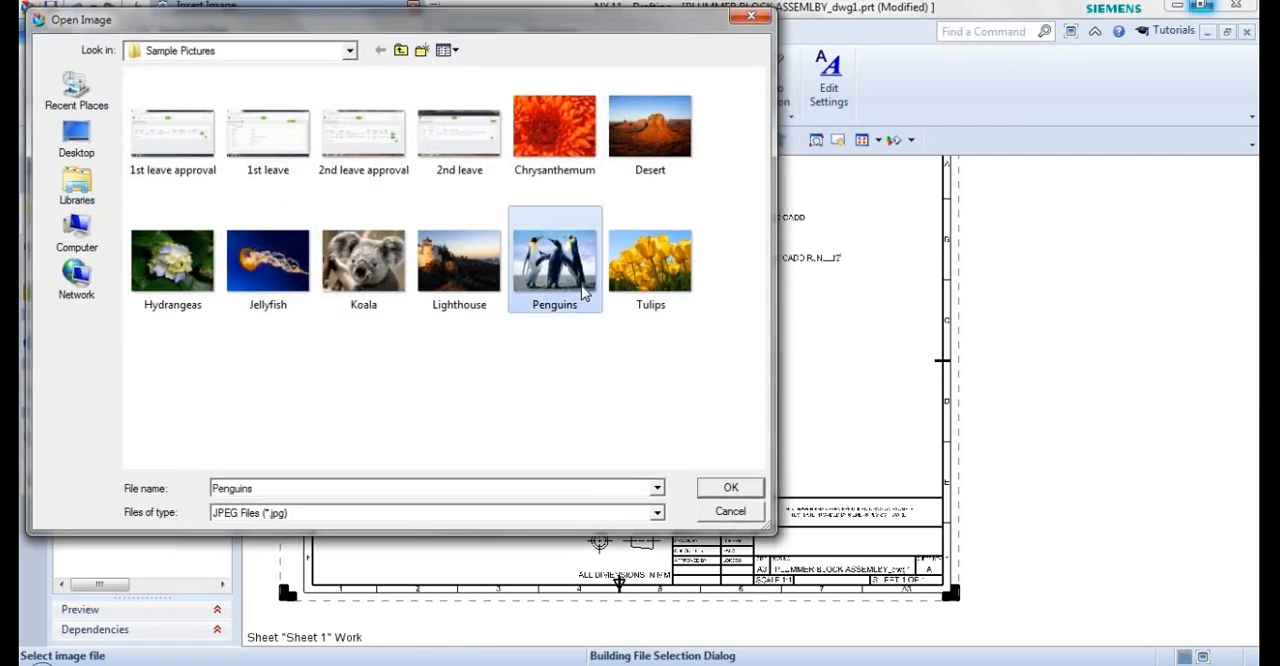
left_click(731, 489)
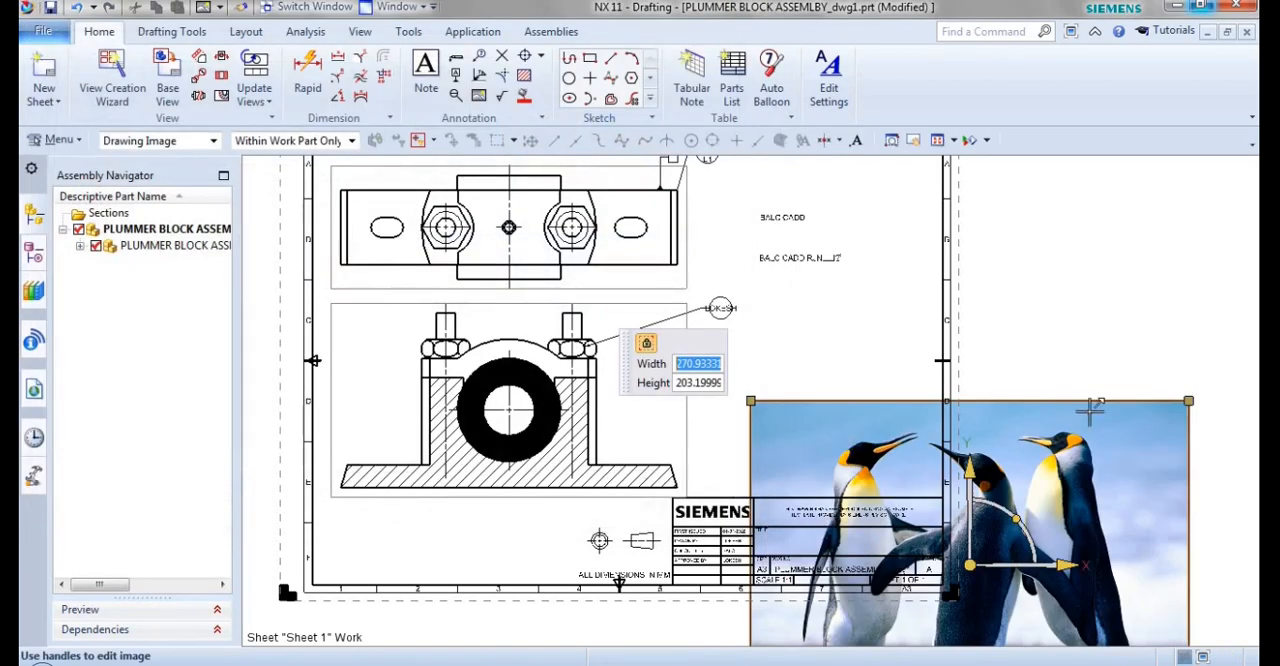
Scale the penguin image to about 81 by 61 mm and place it in the empty area above the title block.
left_click_drag(1190, 400, 885, 402)
left_click_drag(973, 554, 746, 379)
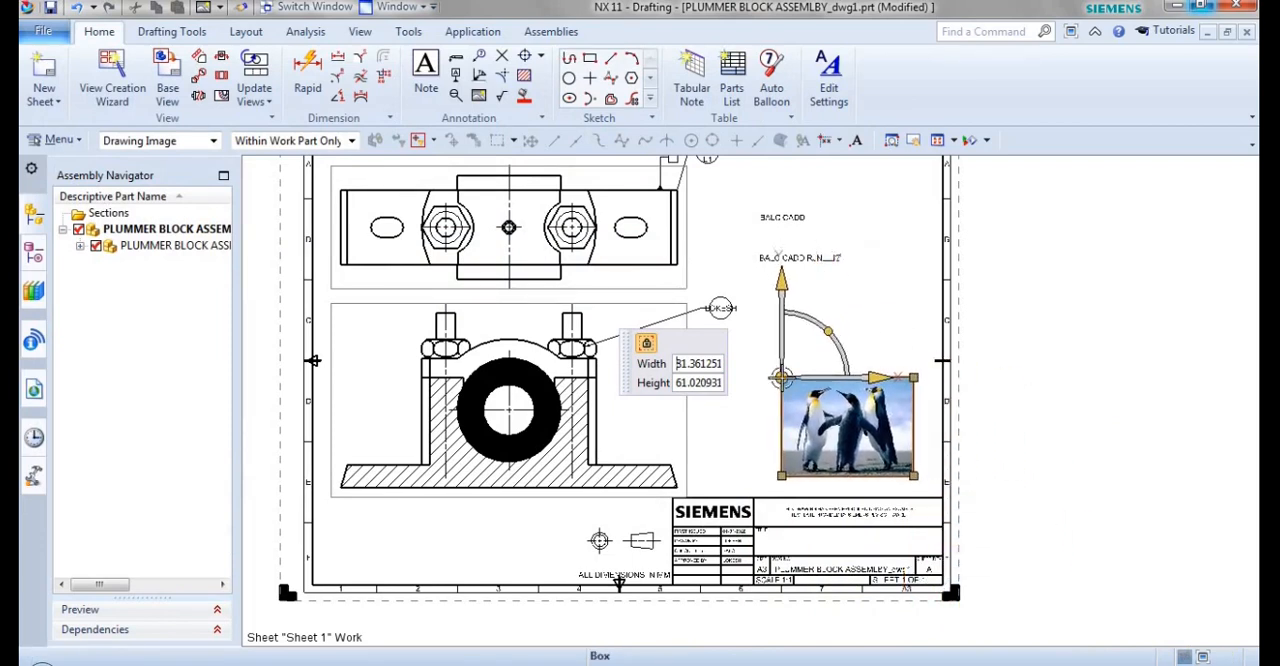
right_click(846, 430)
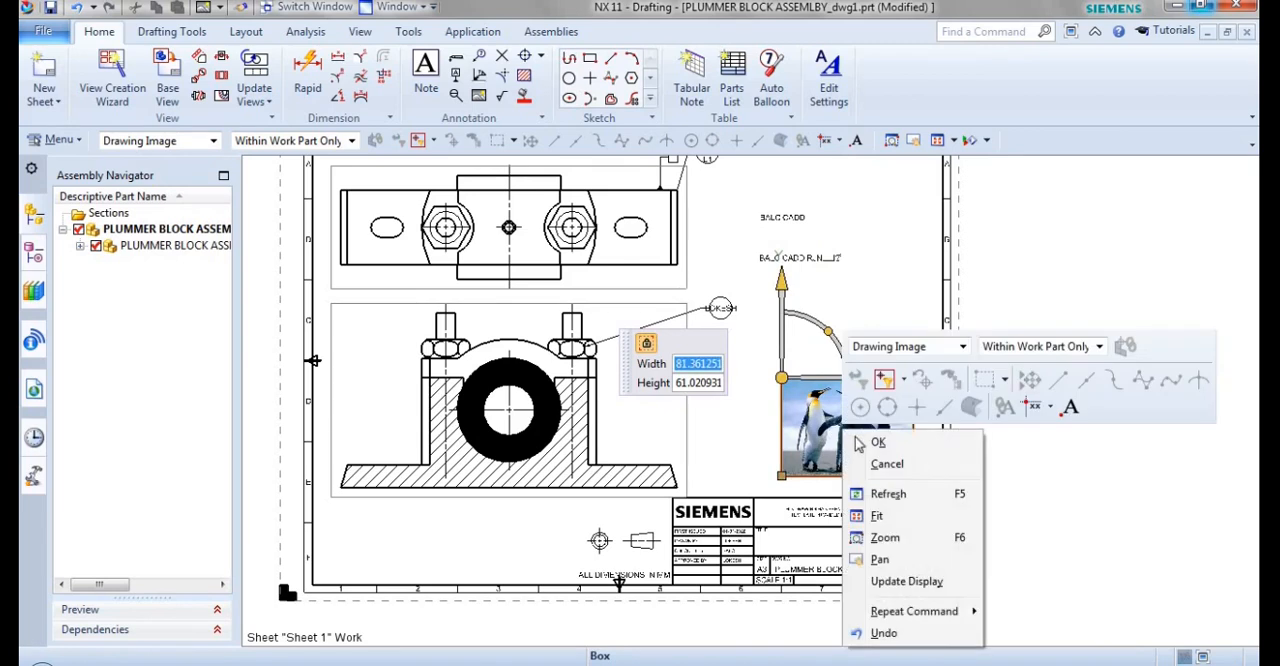
left_click(876, 443)
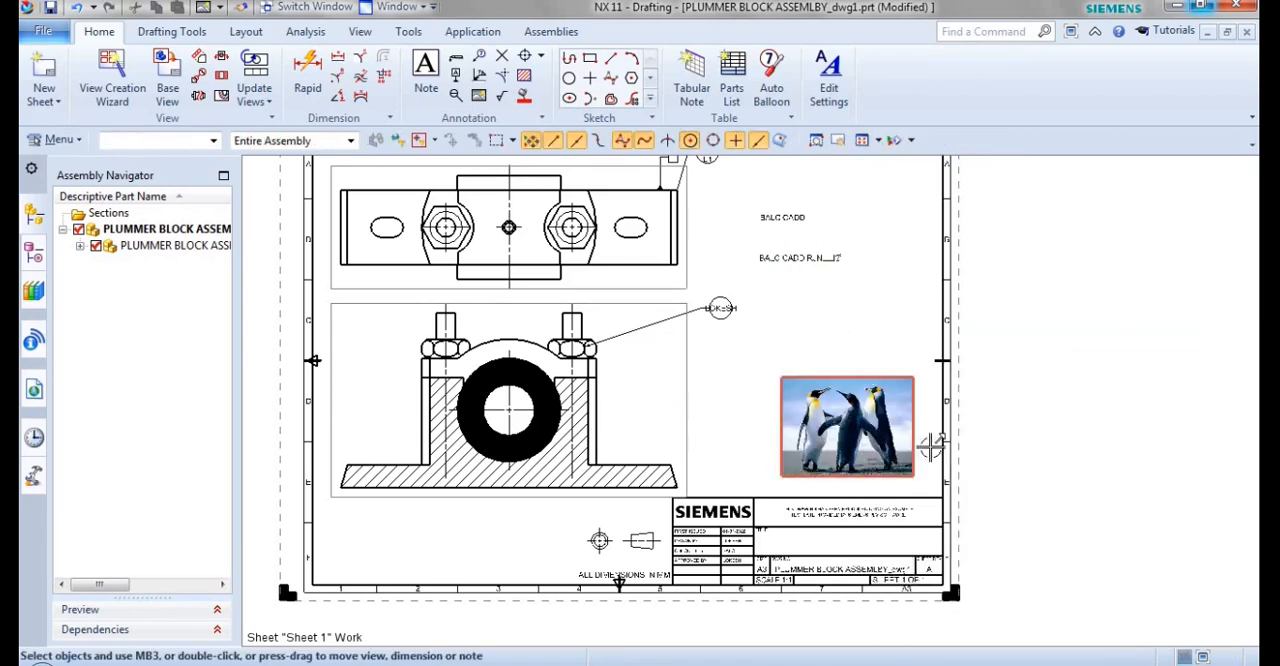
key("ctrl+f")
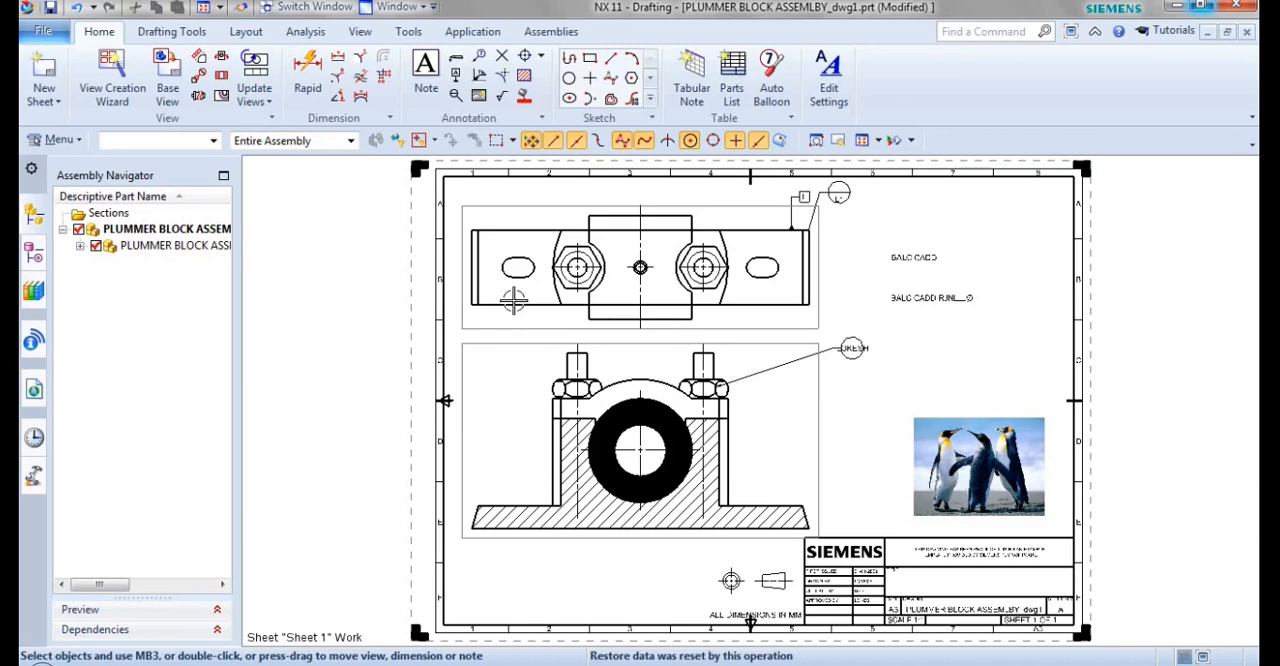
Place a note with a GD&T cylindricity symbol and the value 0.001 below the balloon.
left_click(426, 78)
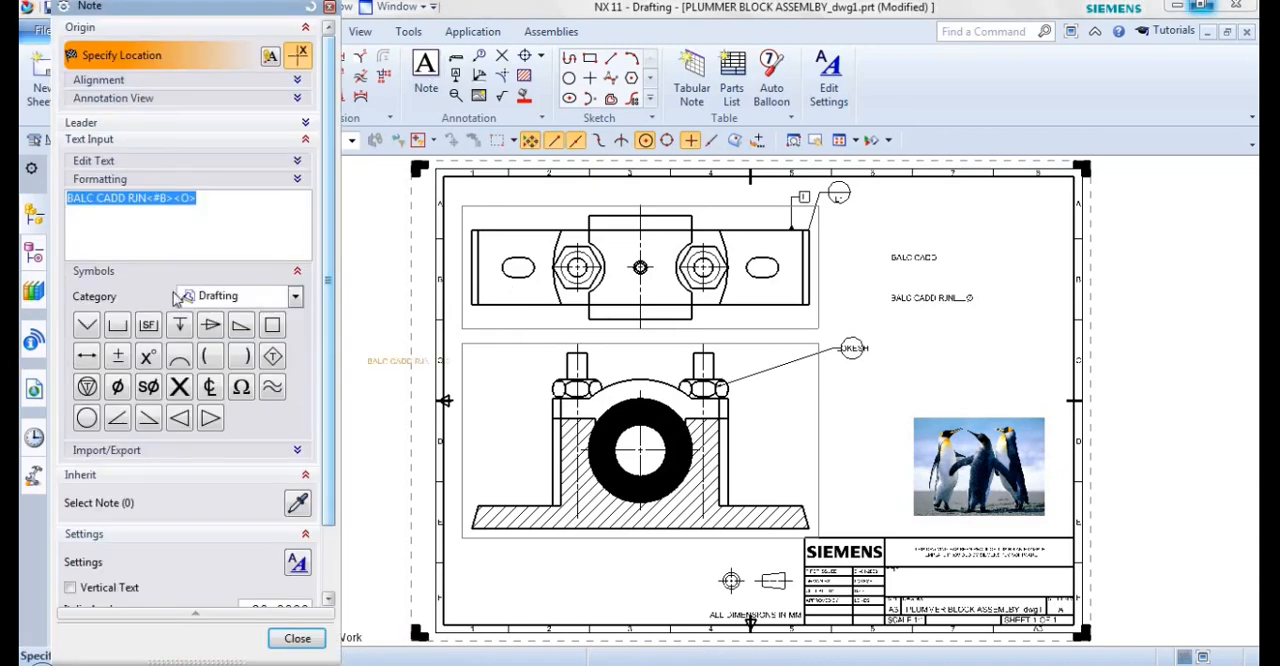
left_click(226, 302)
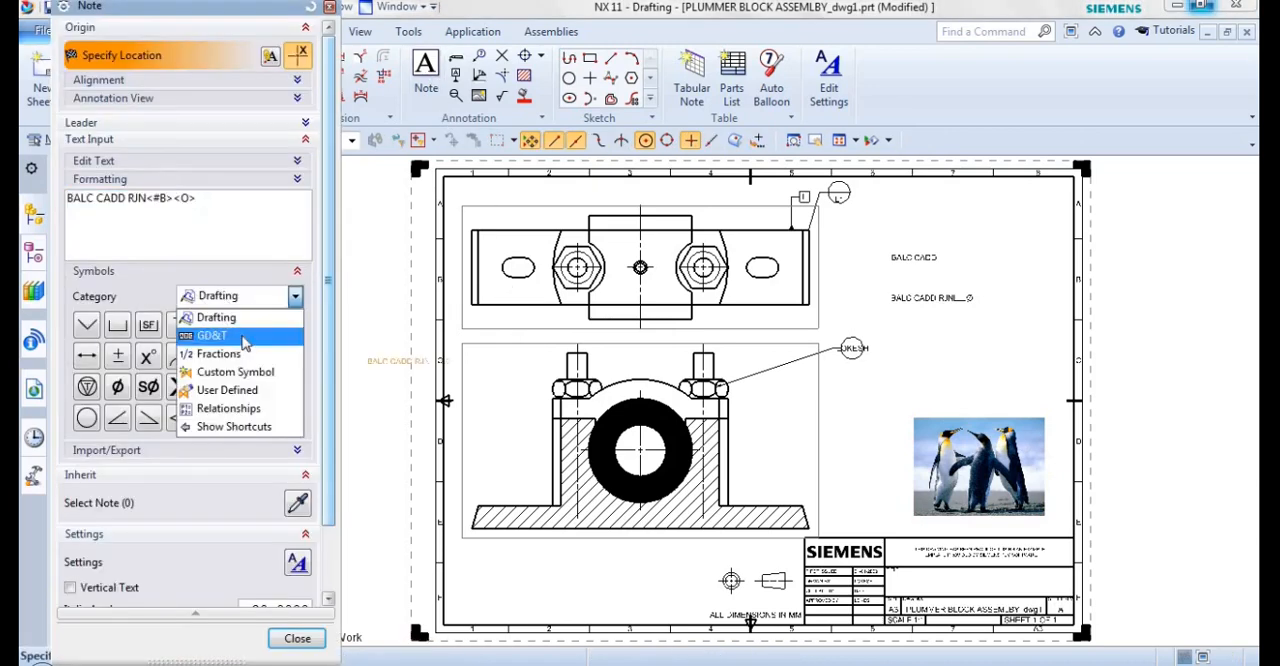
left_click(244, 338)
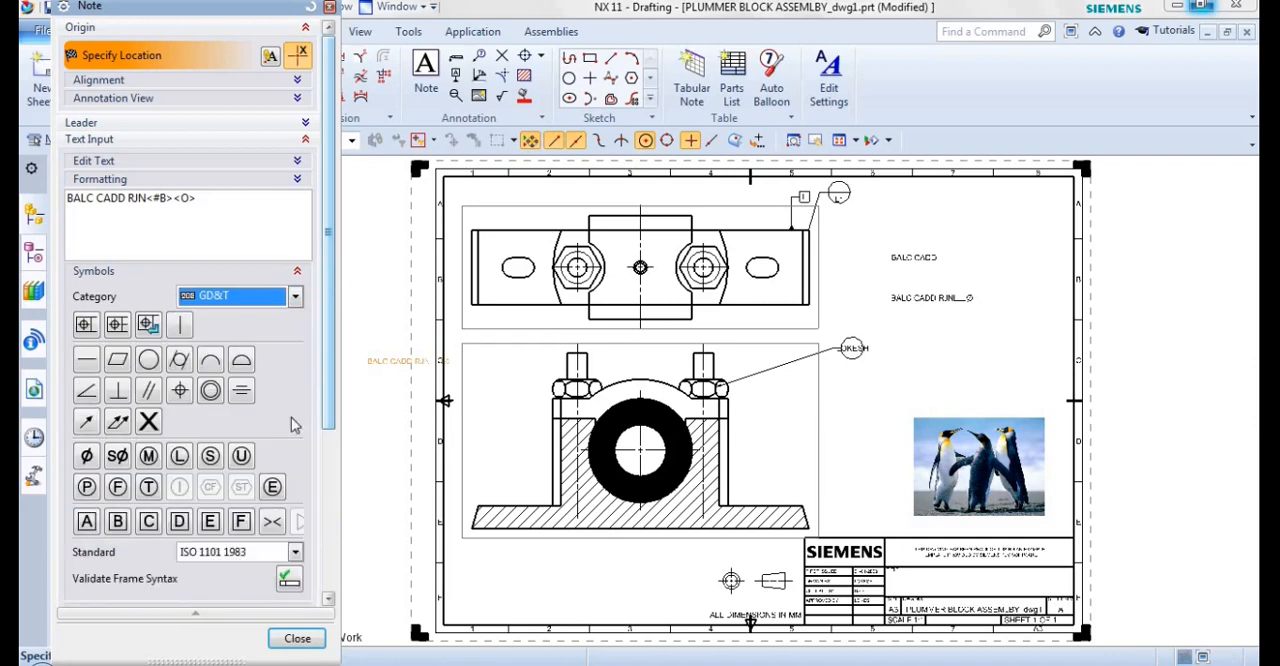
scroll(337, 400, "down", 3)
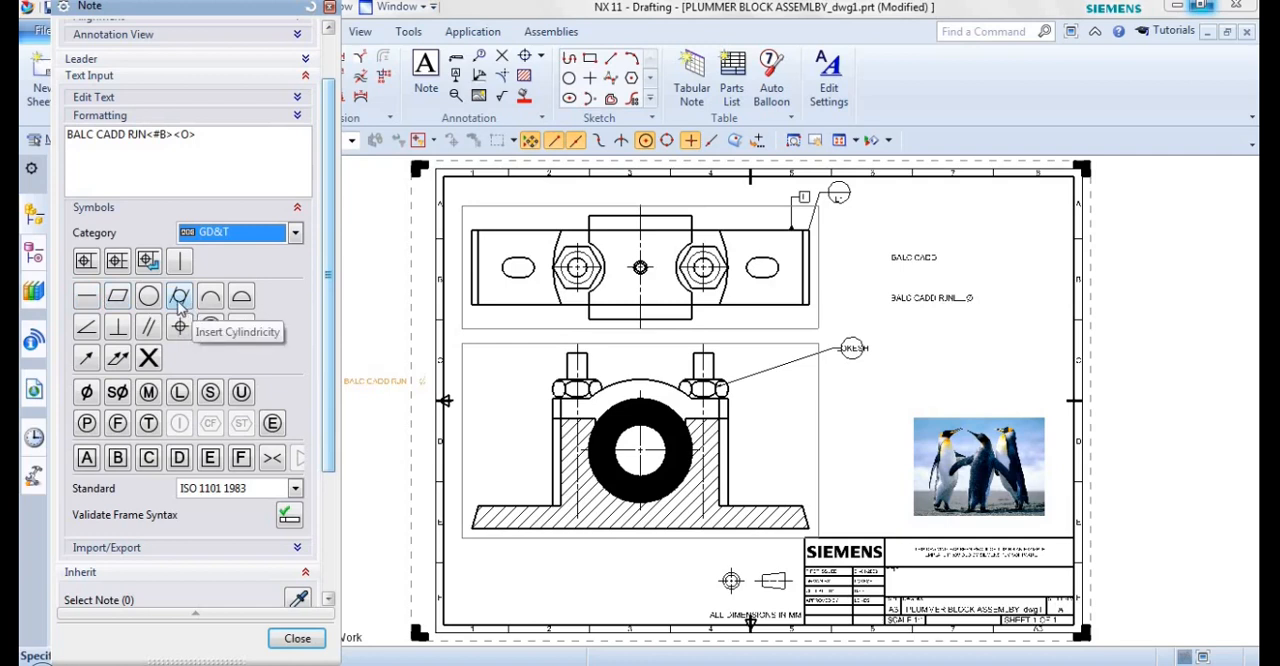
left_click(179, 298)
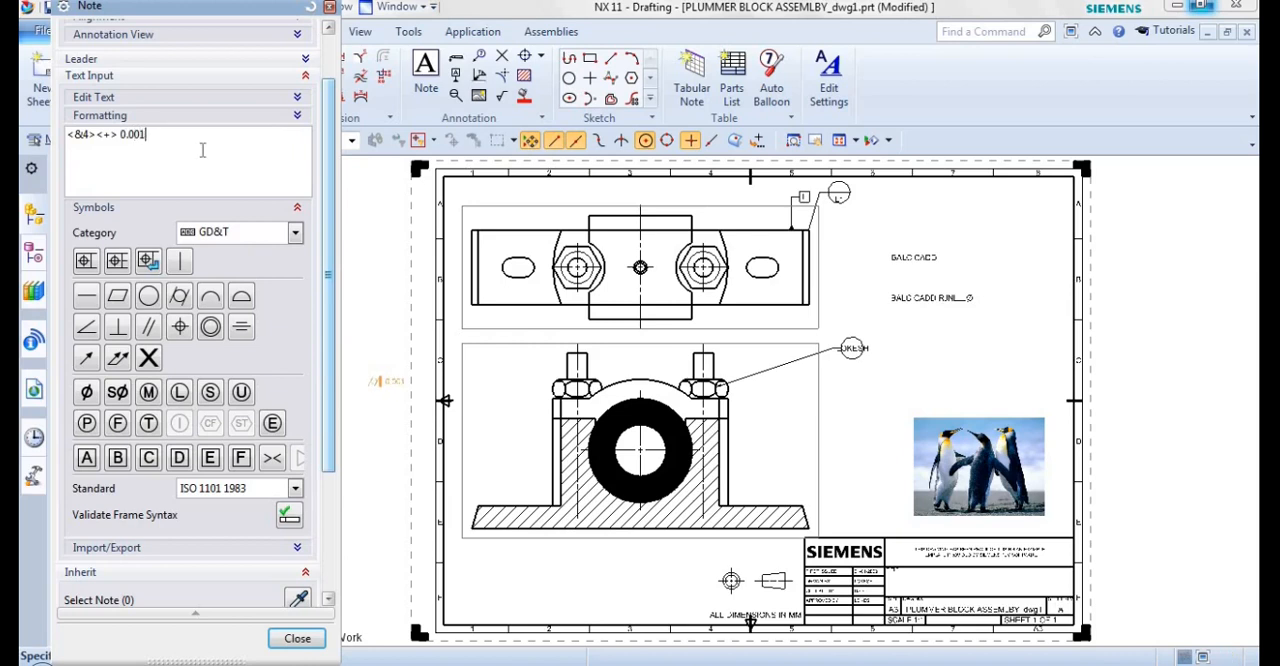
scroll(895, 362, "up", 3)
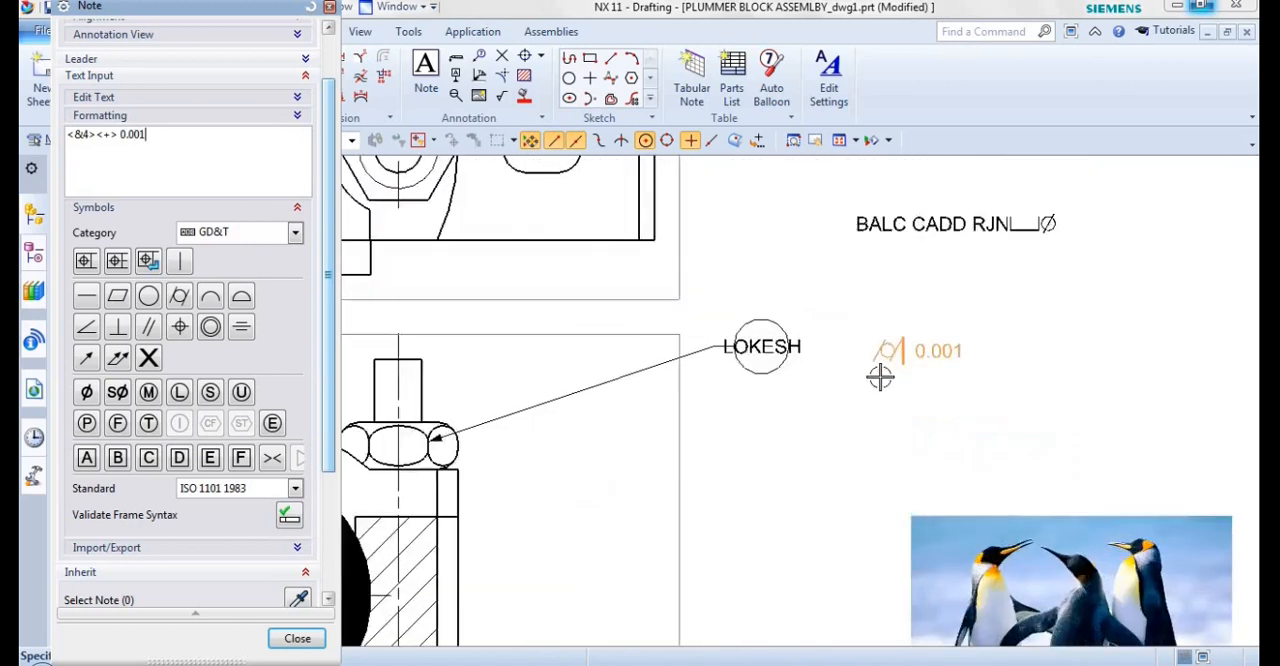
left_click(782, 425)
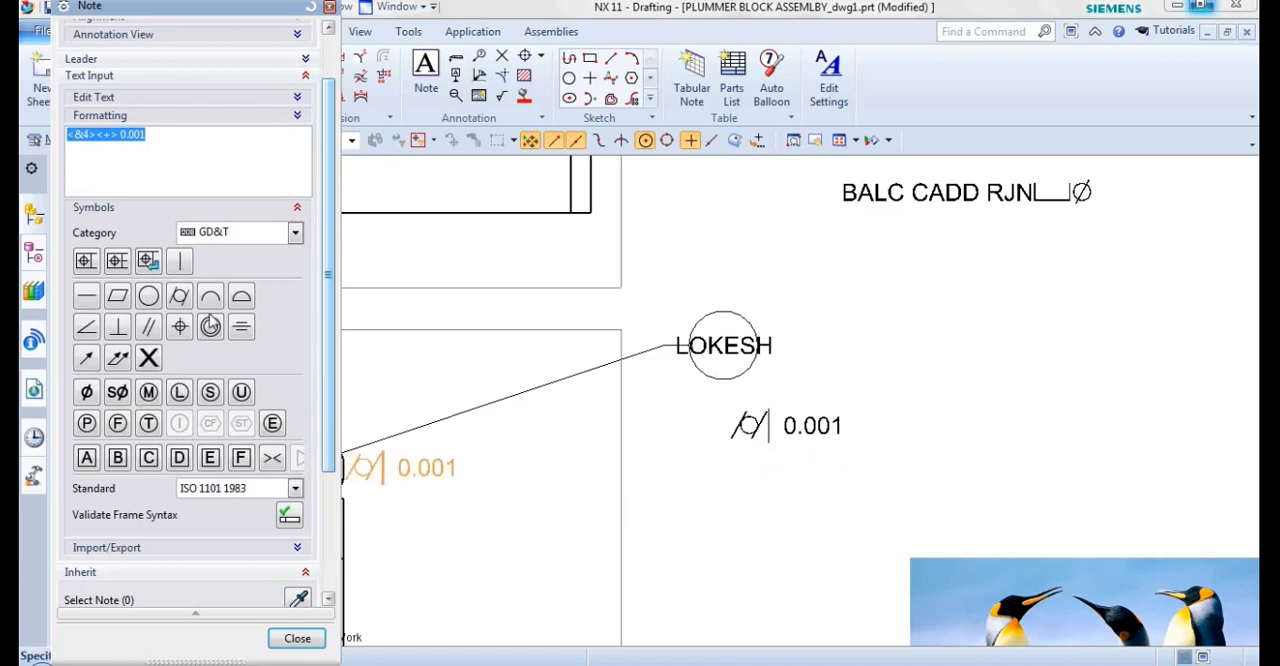
key("Escape")
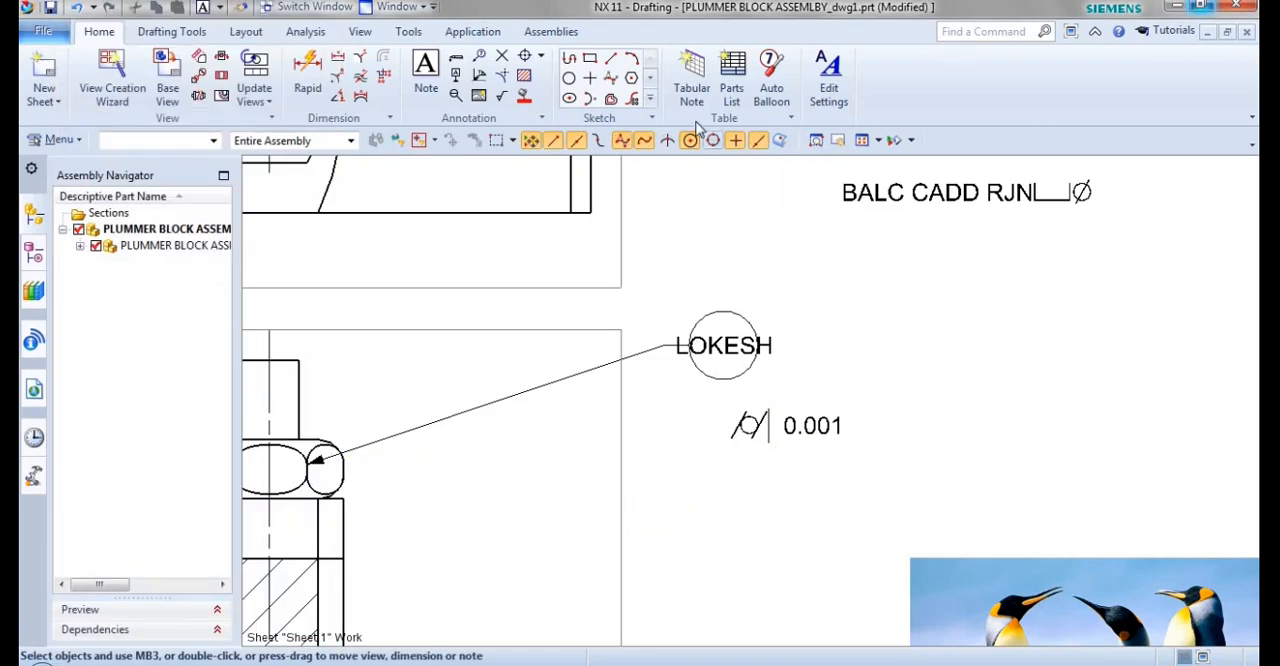
Sketch a rectangle about 85 mm wide and 65 mm high around the two BALC CADD notes and finish the sketch.
scroll(456, 401, "down", 5)
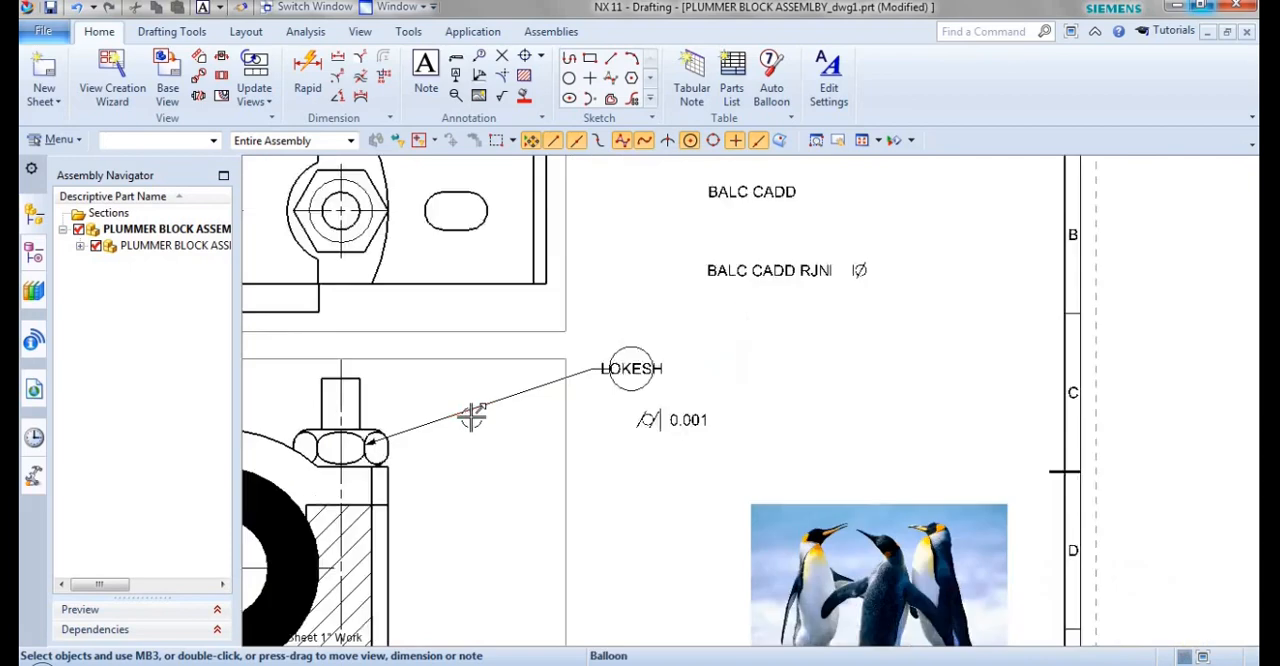
middle_click_drag(587, 416, 695, 350, "shift")
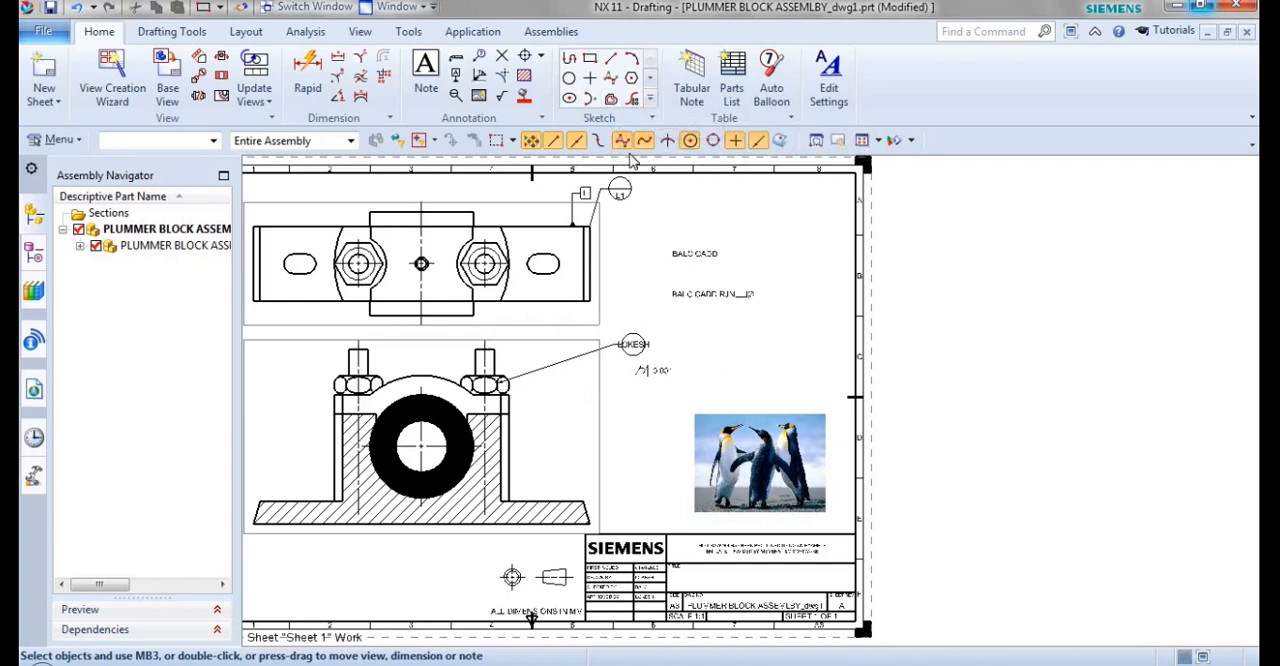
left_click(591, 62)
left_click(653, 233)
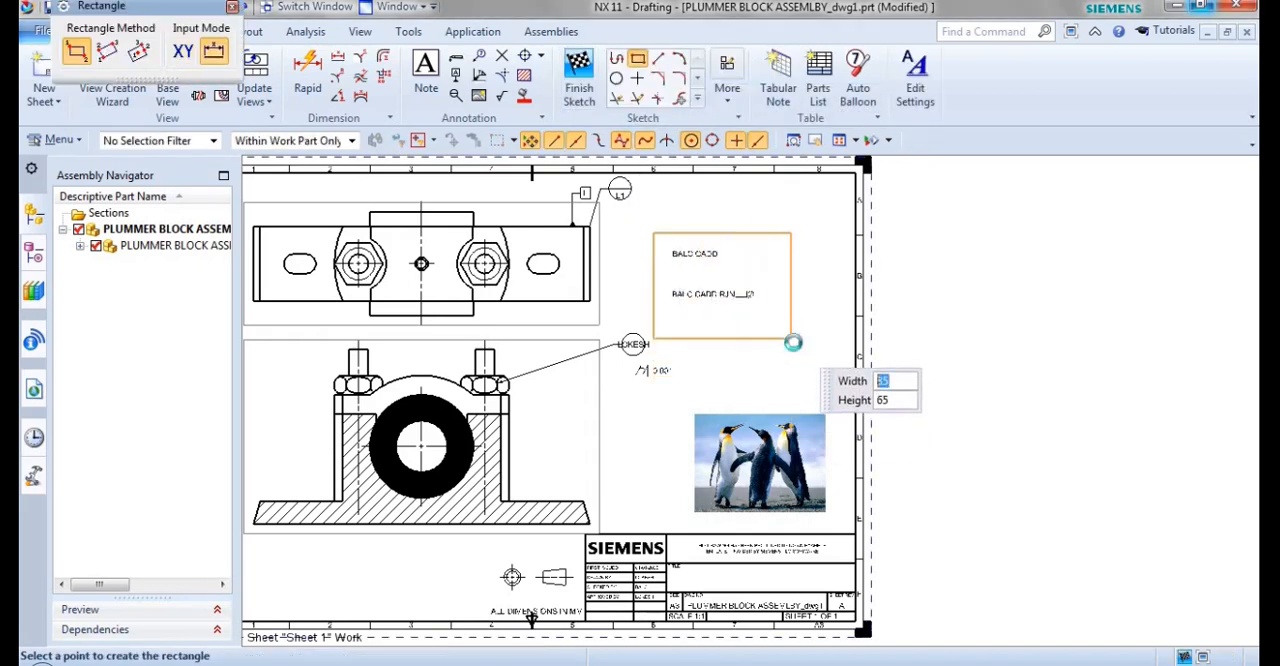
left_click(792, 338)
left_click(577, 66)
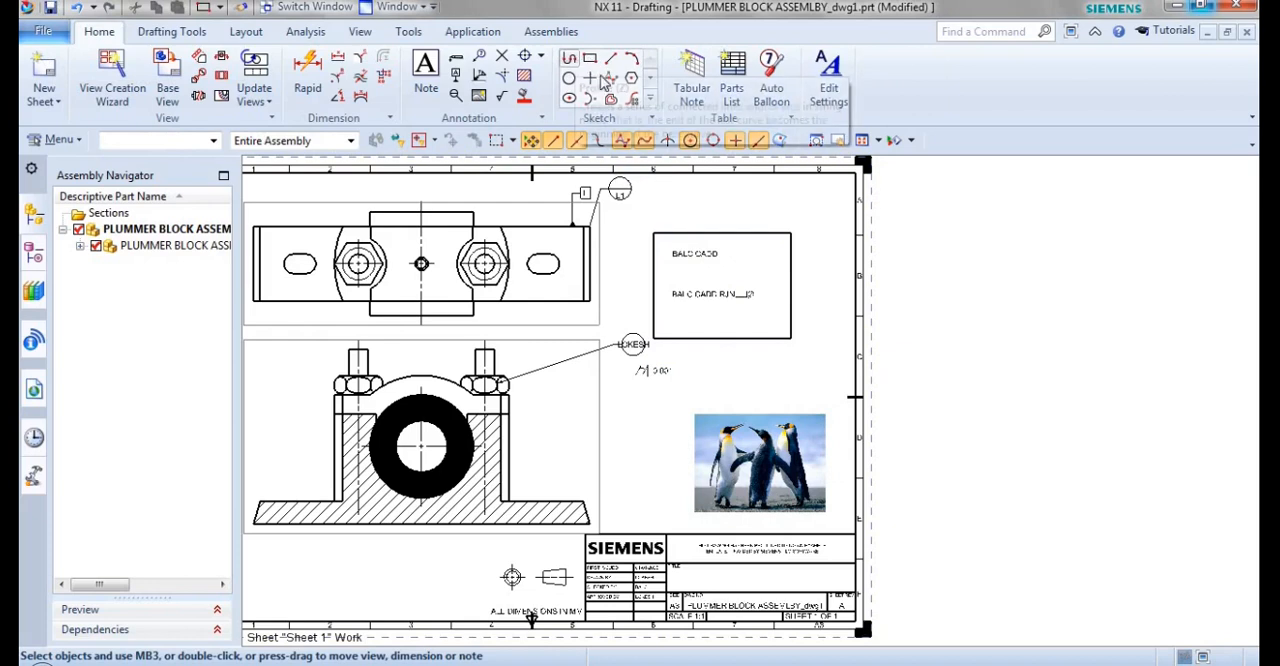
Sketch a circle about 88.5 mm in diameter centred in the rectangle around the notes and finish the sketch.
left_click(570, 77)
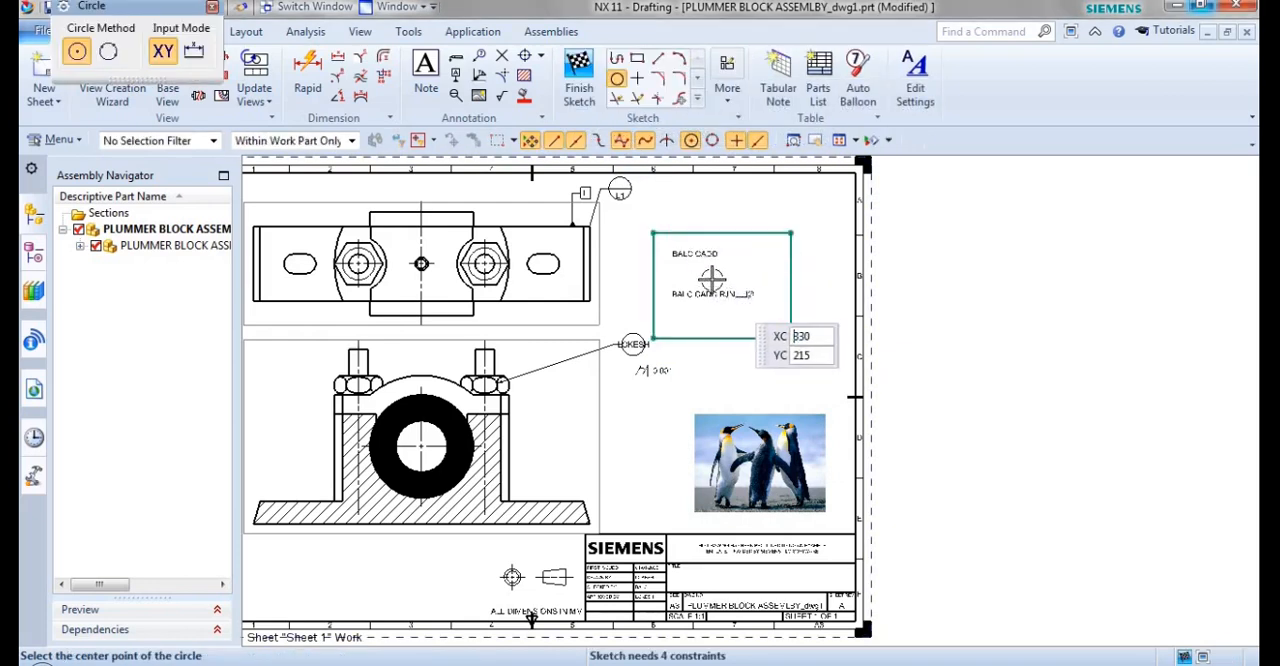
left_click(718, 280)
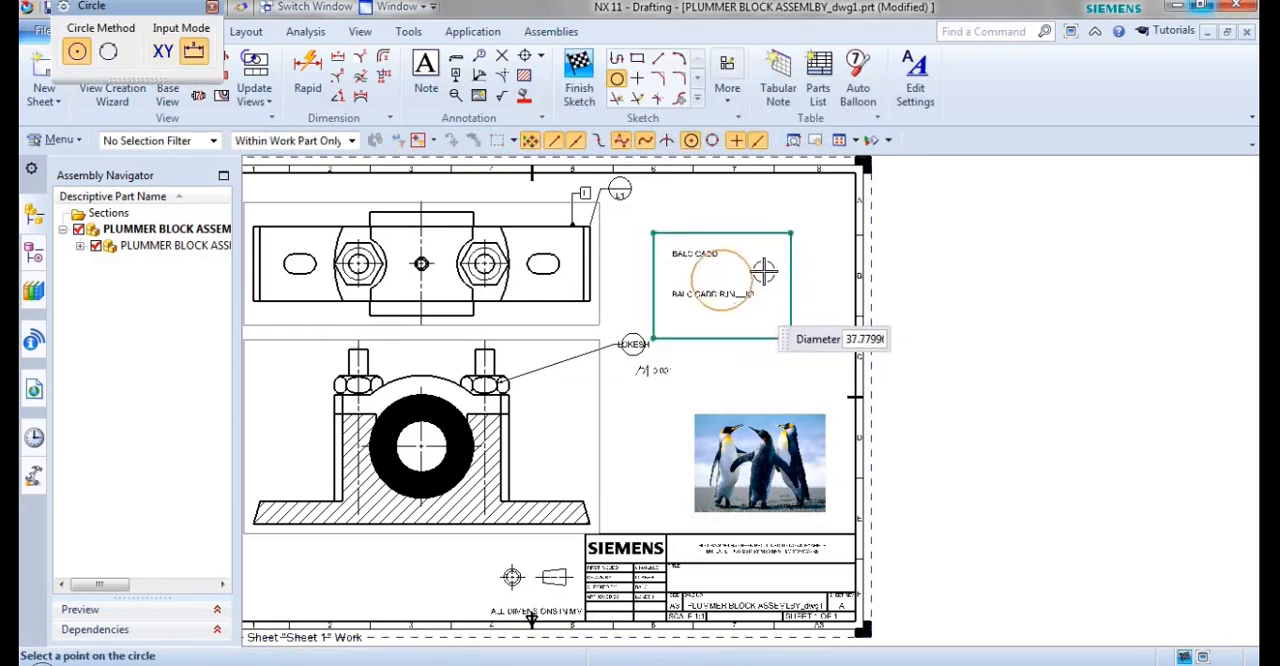
left_click(782, 261)
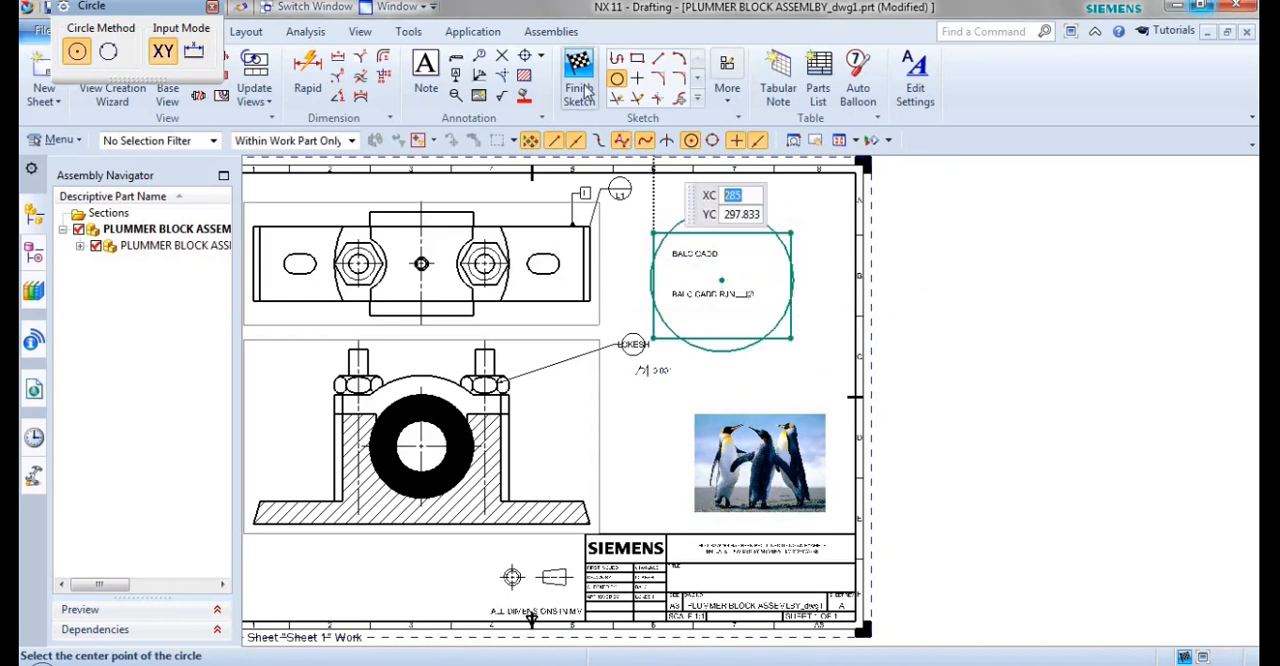
left_click(577, 70)
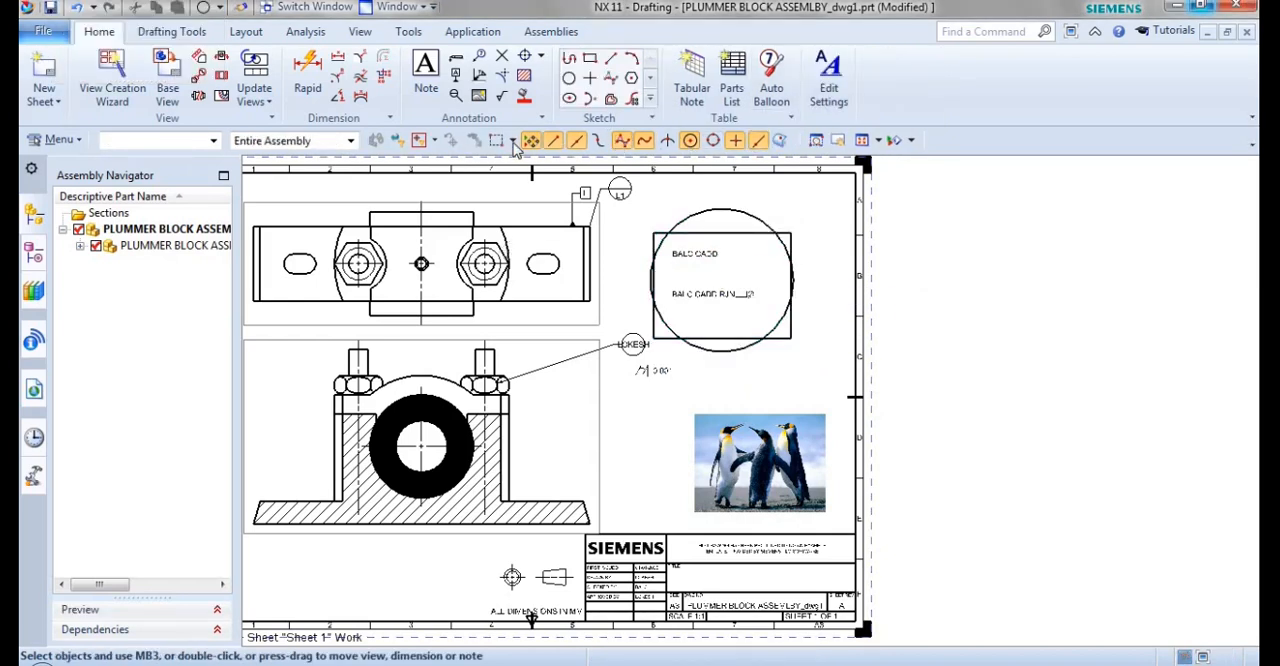
Dimension the sketched circle's diameter, placing the dimension below the circle.
left_click(338, 93)
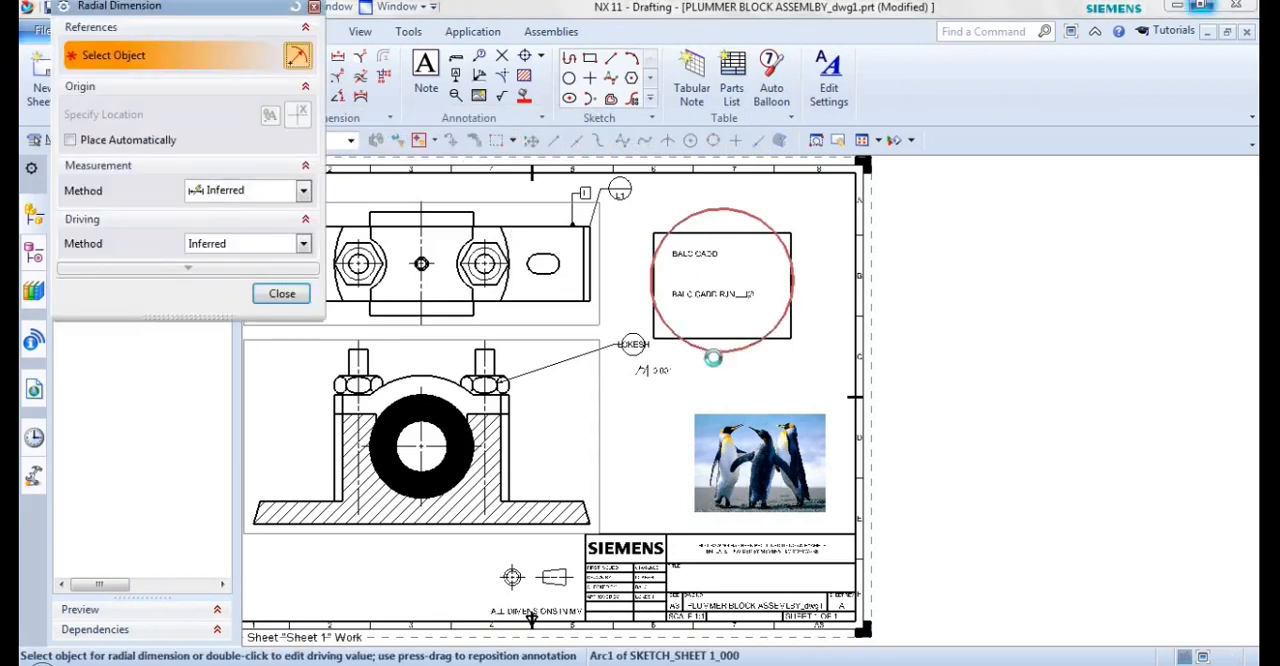
left_click(677, 392)
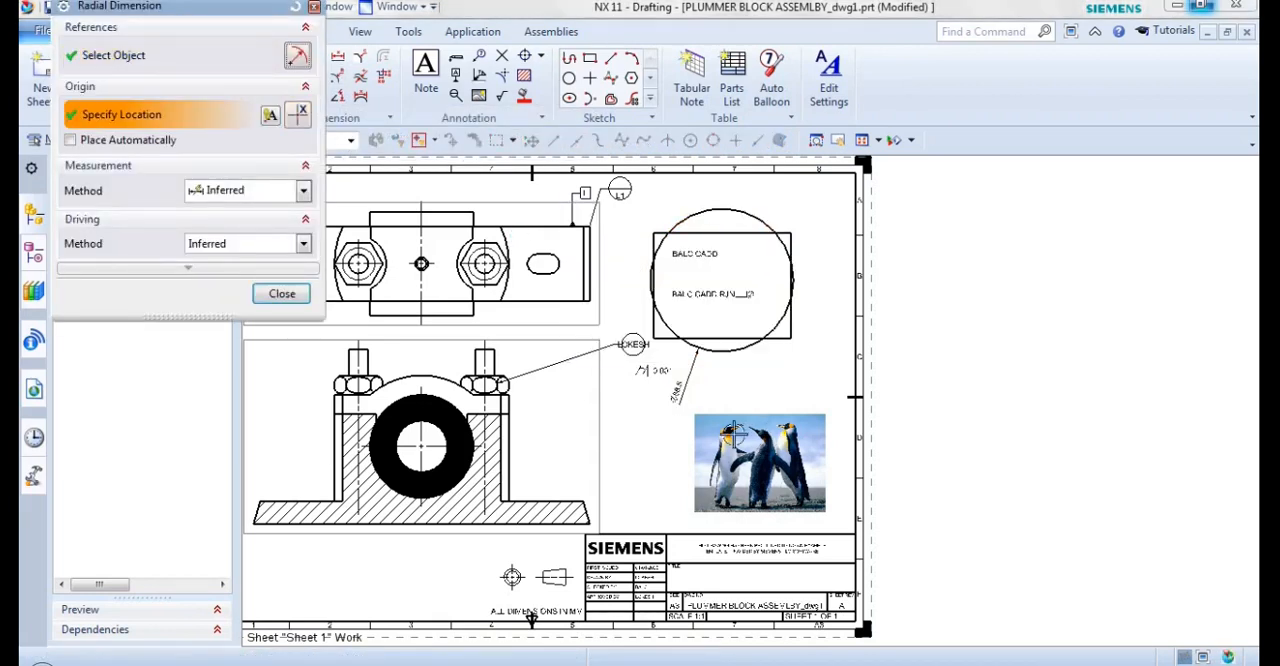
left_click(282, 293)
Add a rapid dimension for the sketched rectangle's height, placed outside its right edge.
left_click(308, 68)
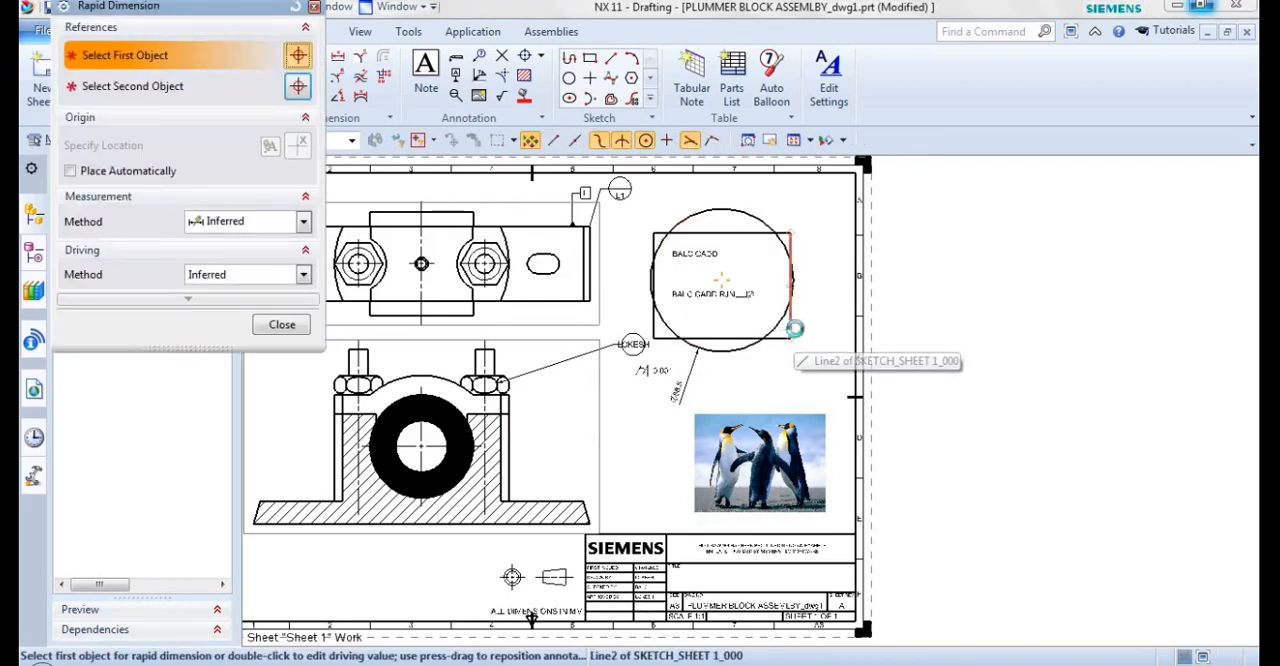
left_click(792, 322)
left_click(831, 306)
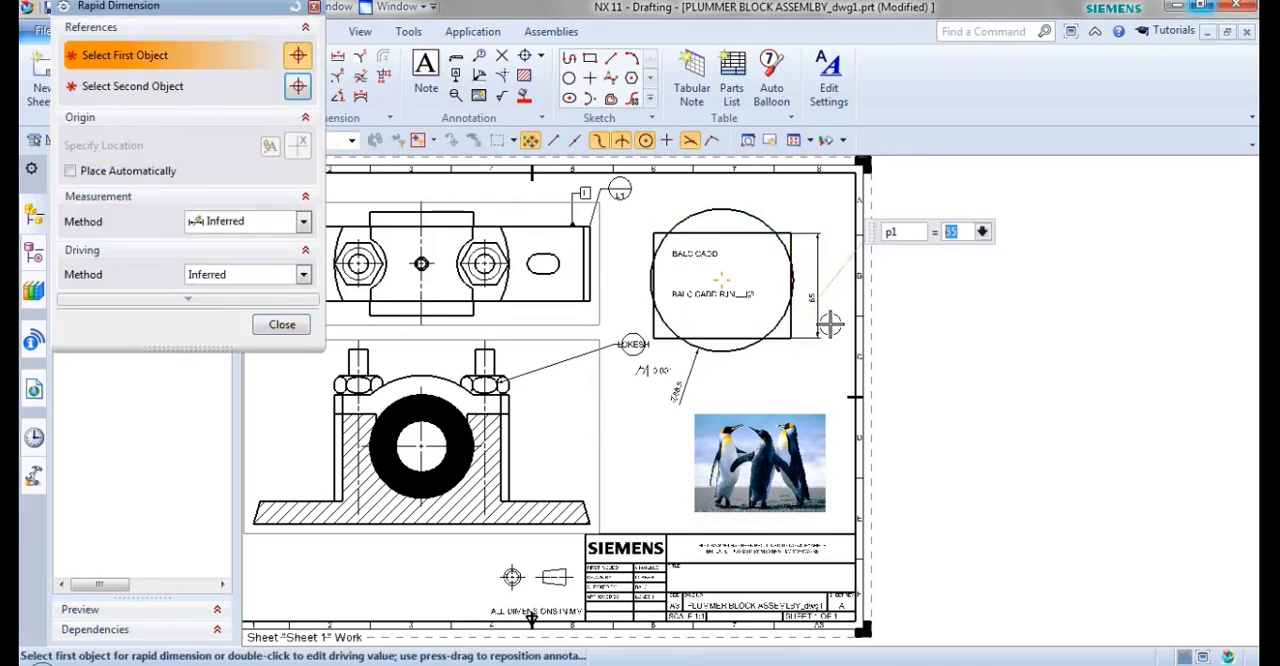
scroll(830, 323, "up", 2)
left_click(280, 325)
left_click(862, 140)
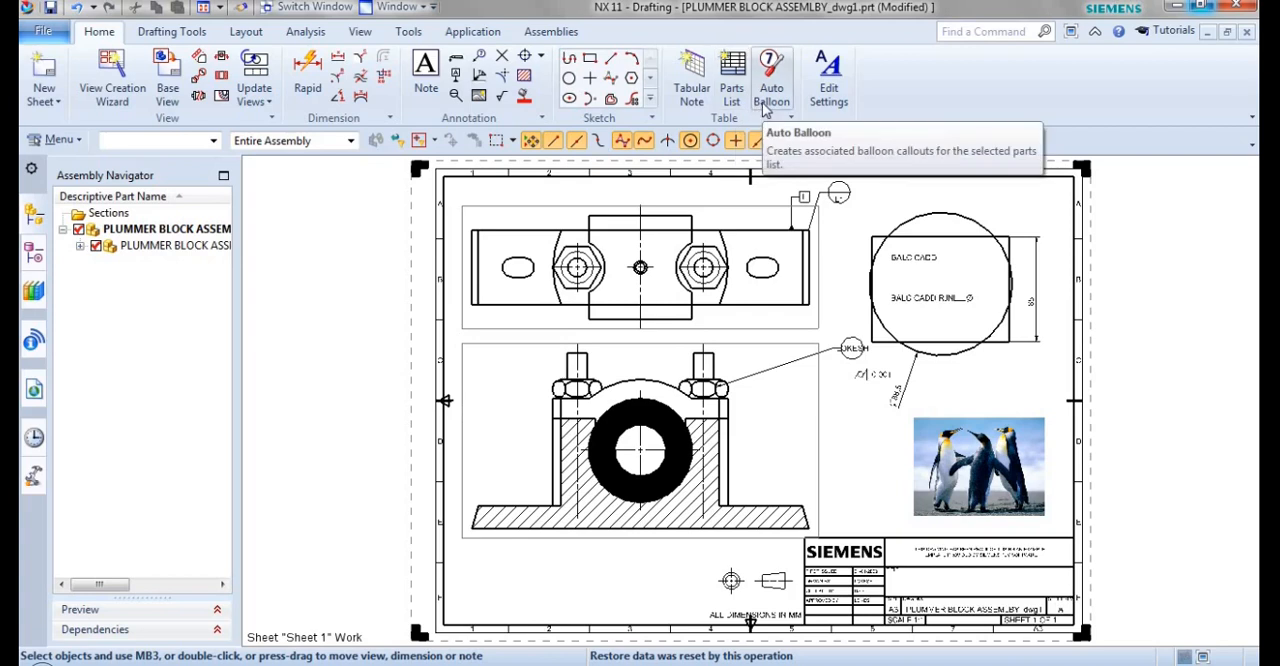
Undo the sketch dimensions, circle, rectangle, cylindricity note, penguin image, ring fill and crosshatching.
key("ctrl+z")
key("ctrl+z")
key("ctrl+z")
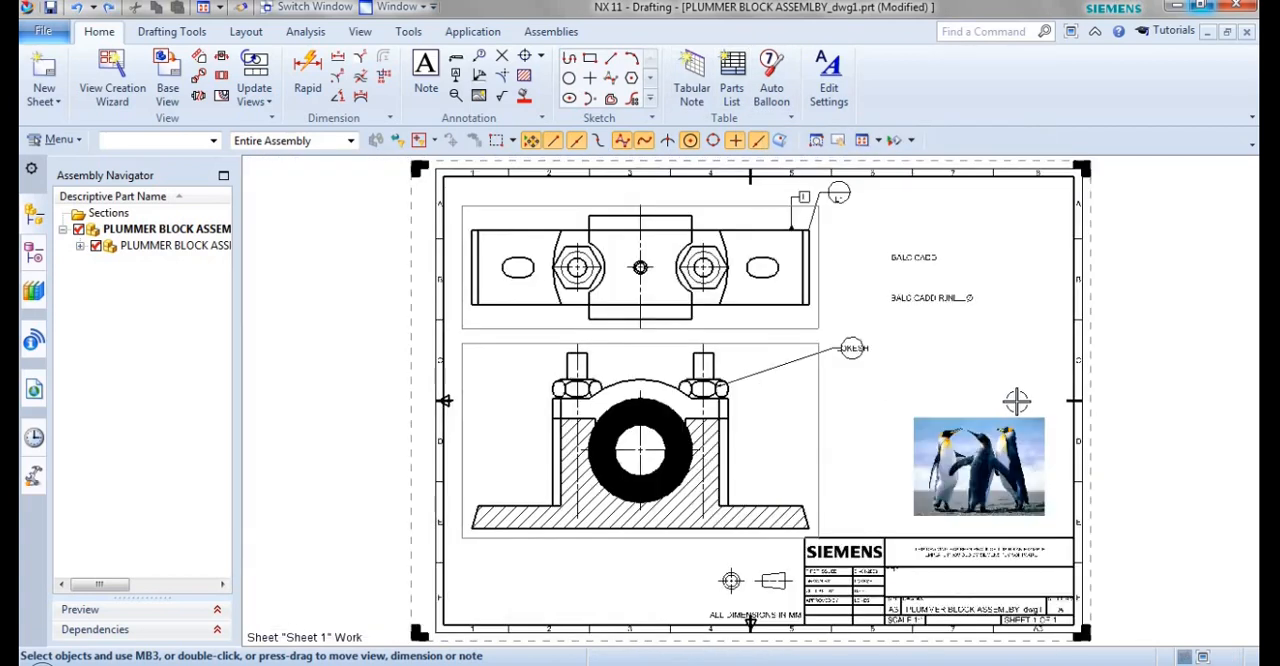
key("ctrl+z")
key("ctrl+z")
key("ctrl+z")
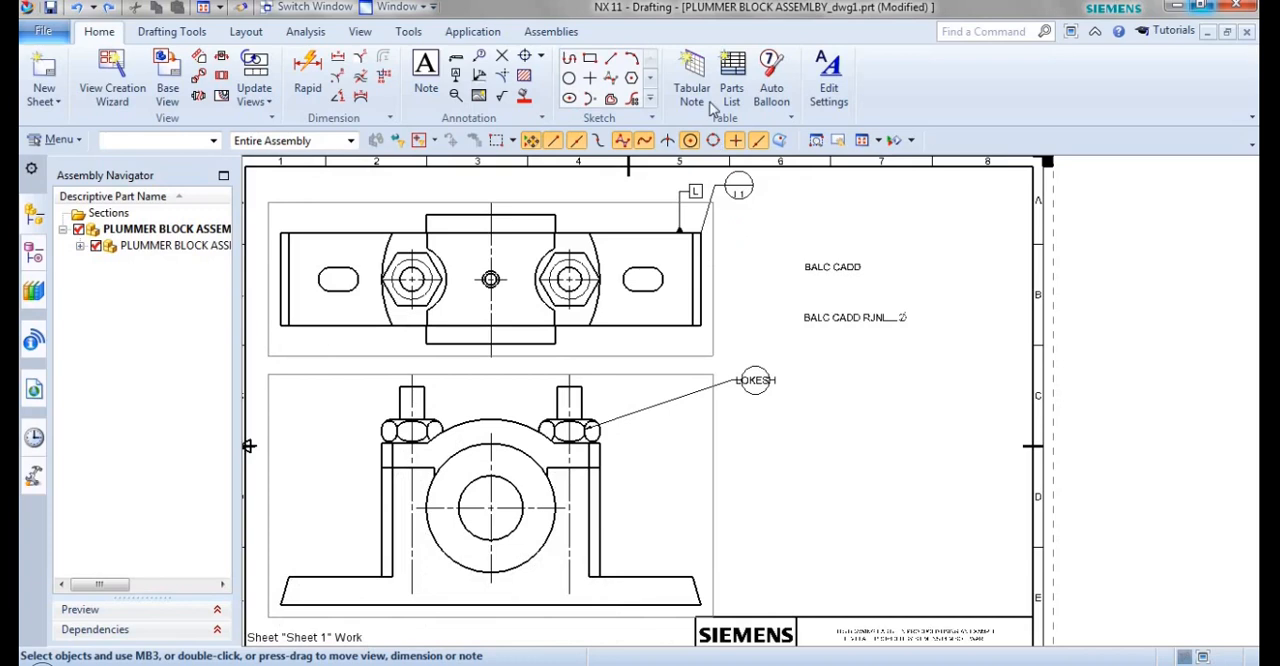
Place a tabular note with 3 columns and 4 rows in the empty area beside the front view.
left_click(688, 68)
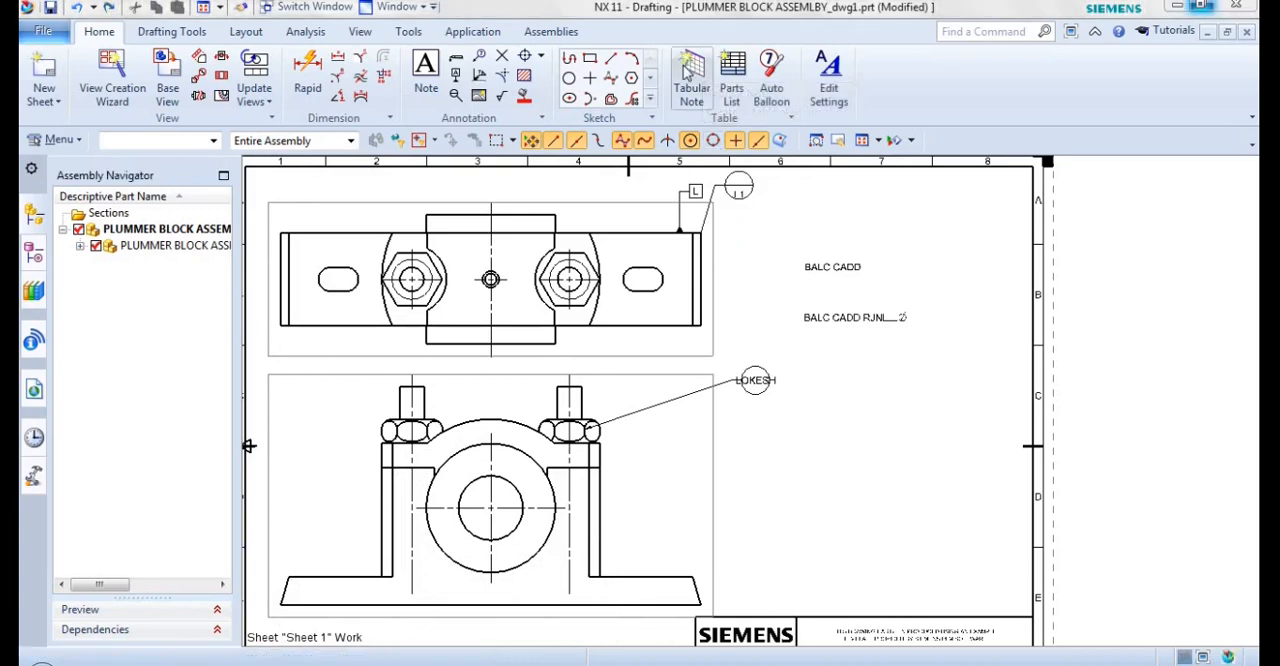
left_click_drag(199, 31, 242, 90)
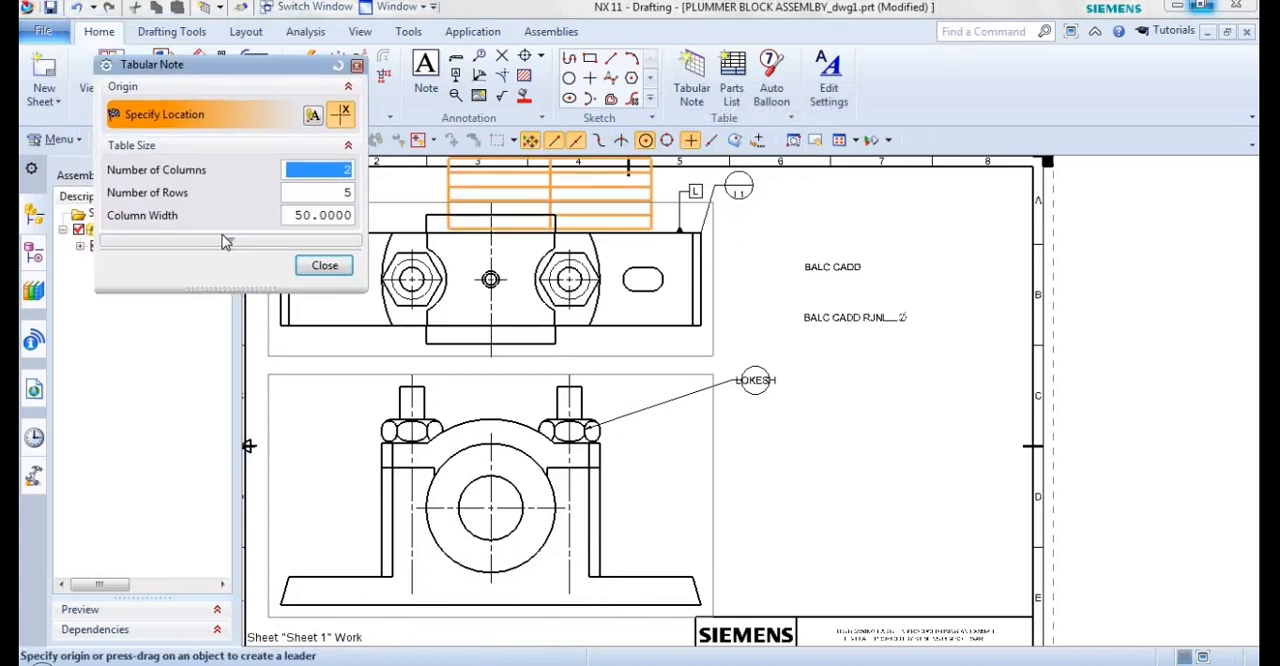
type("3")
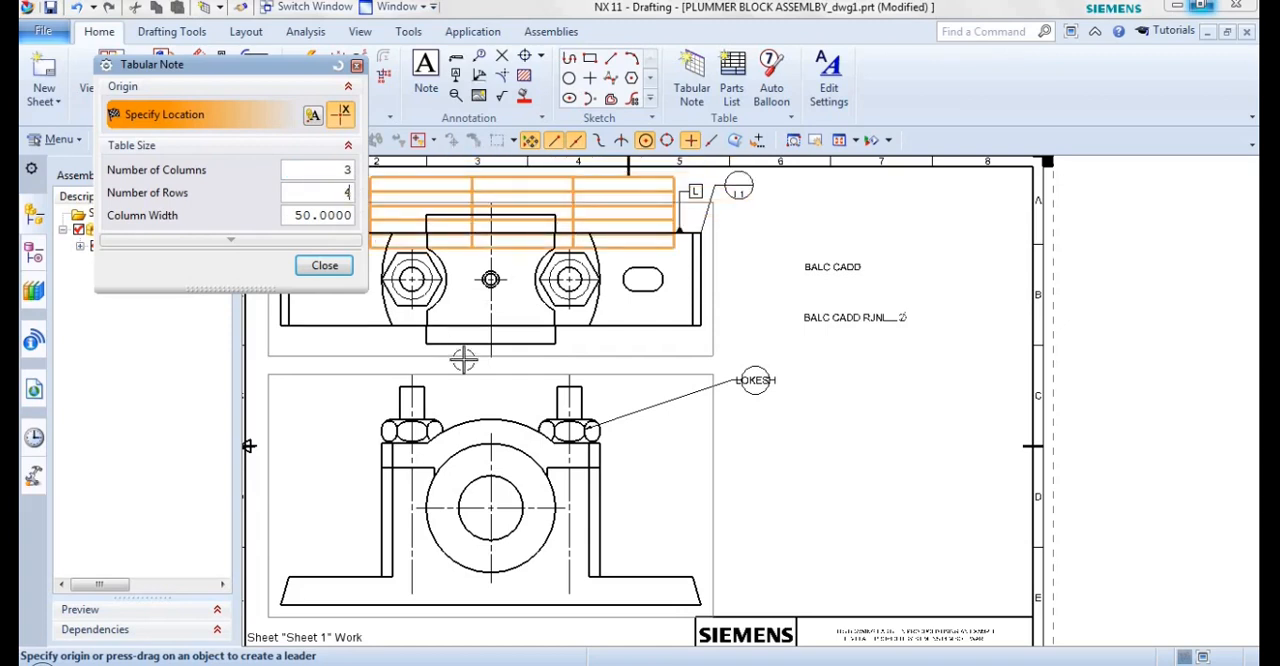
left_click(723, 426)
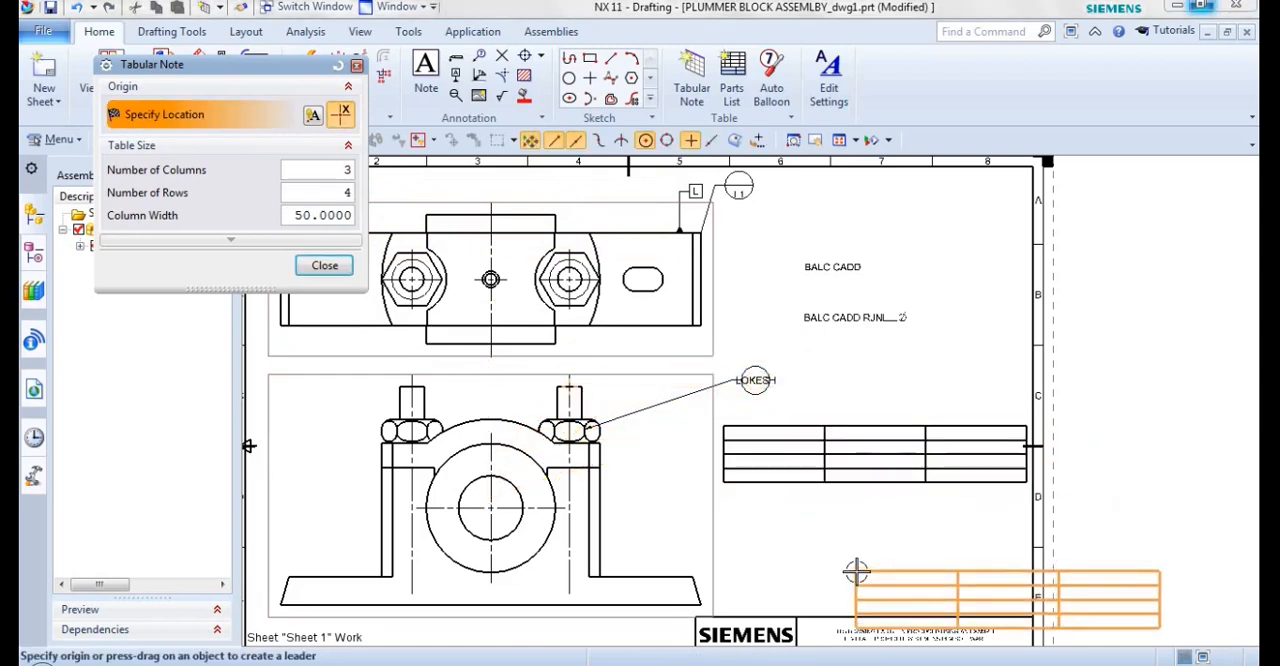
key("Escape")
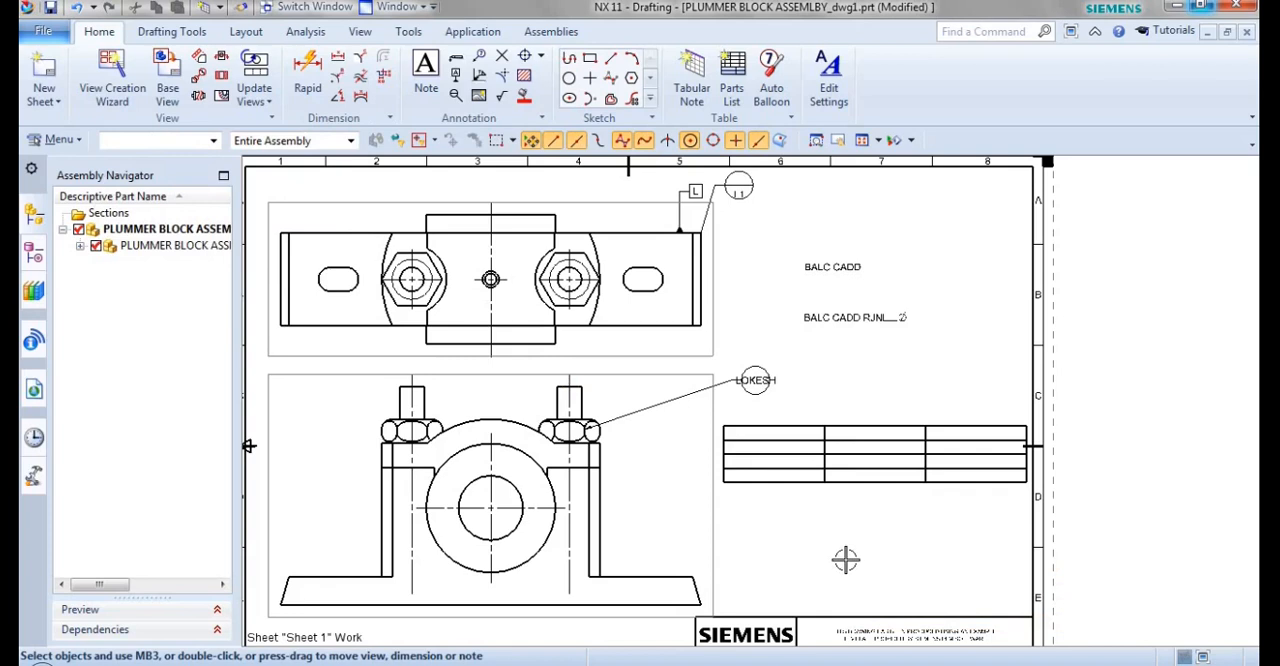
Enter a person's name in the first cell of the tabular note, and undo the text and the table.
double_click(760, 445)
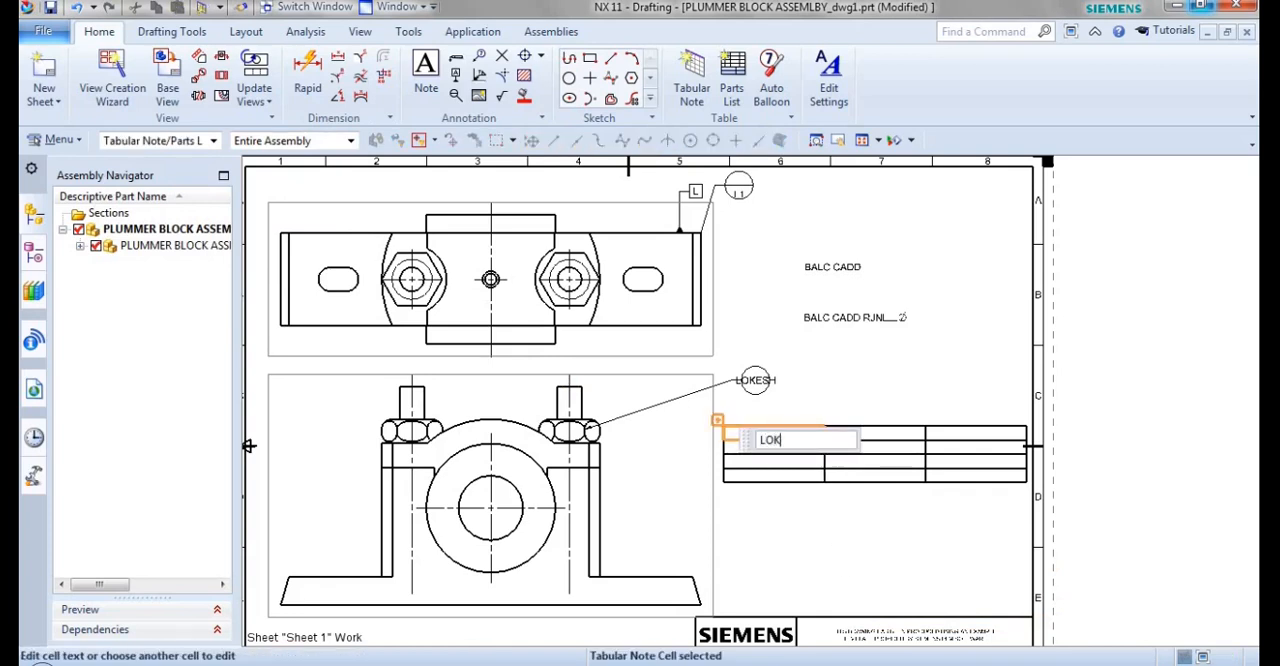
key("Return")
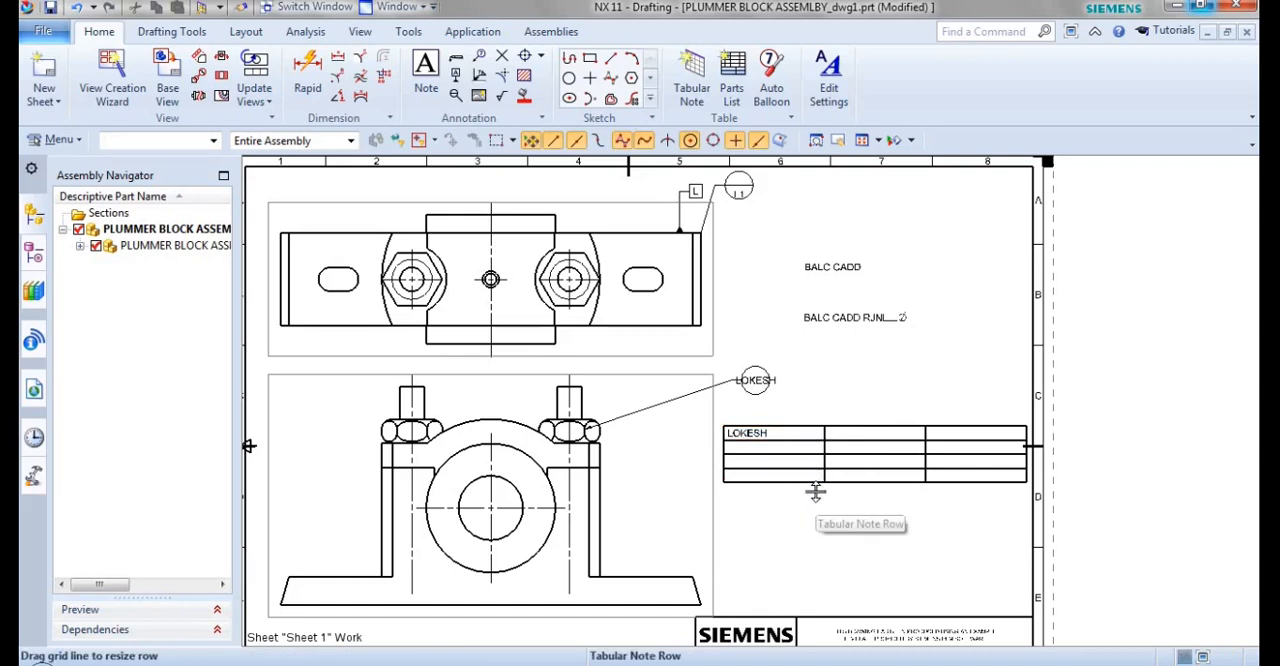
left_click(77, 7)
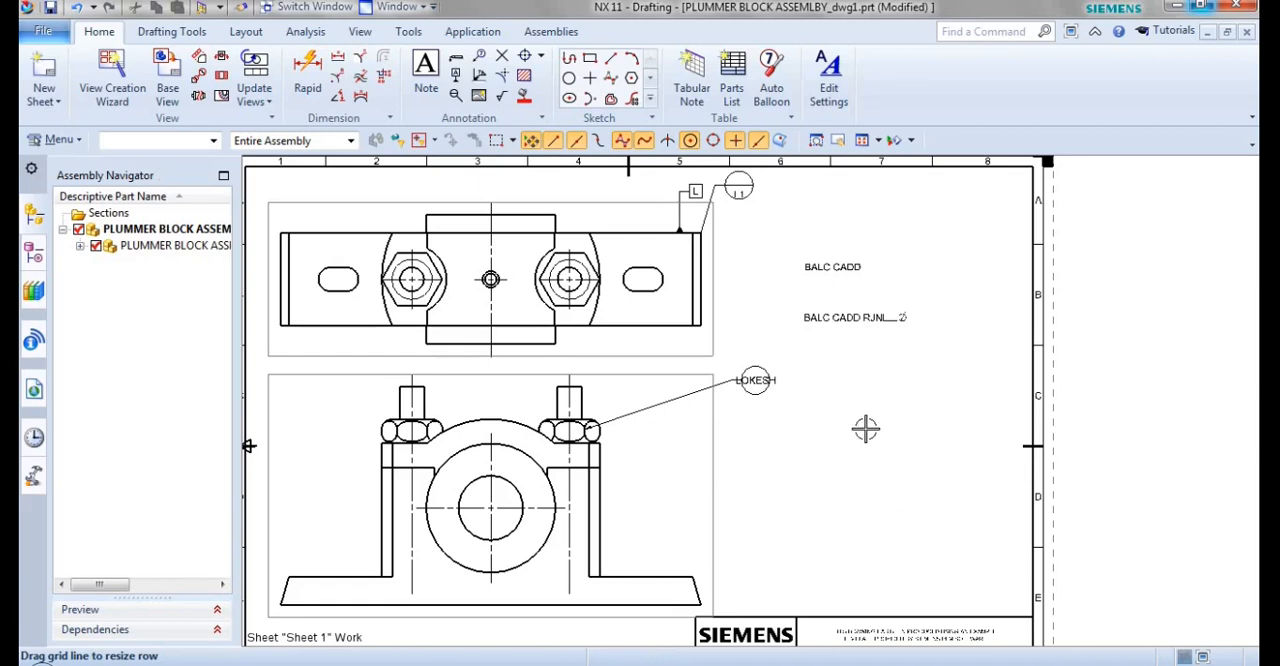
Insert a parts list in the empty area beside the front view, above the title block.
scroll(865, 428, "down", 1)
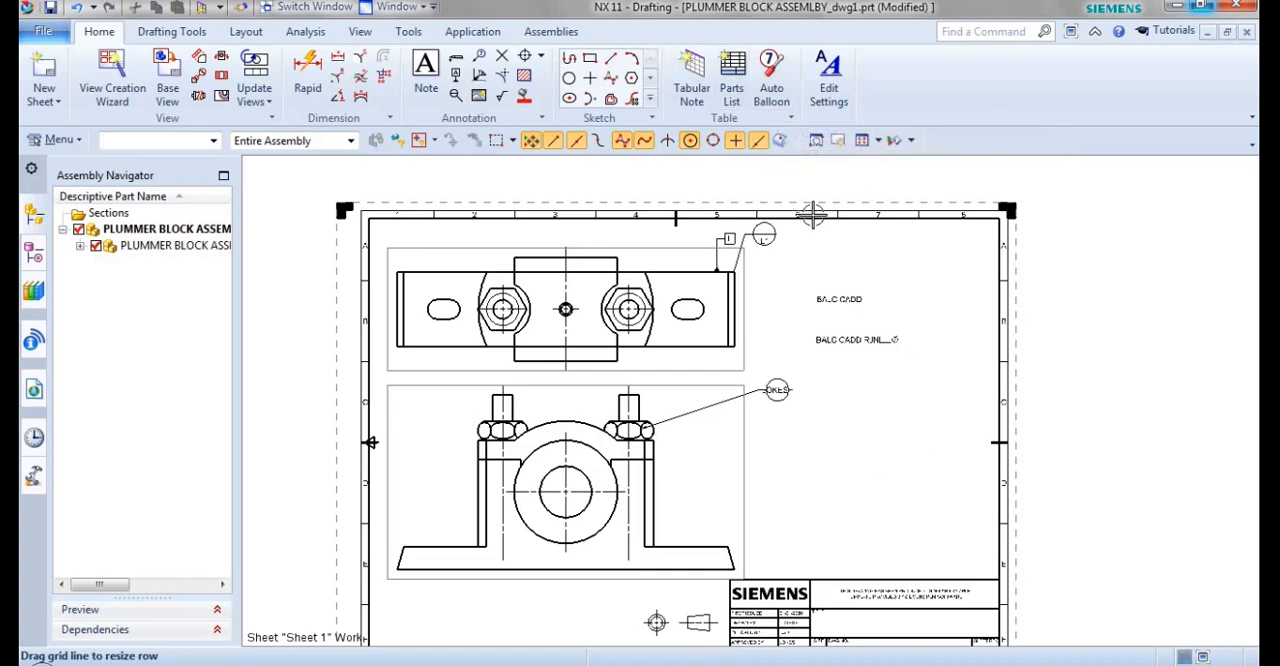
left_click(731, 95)
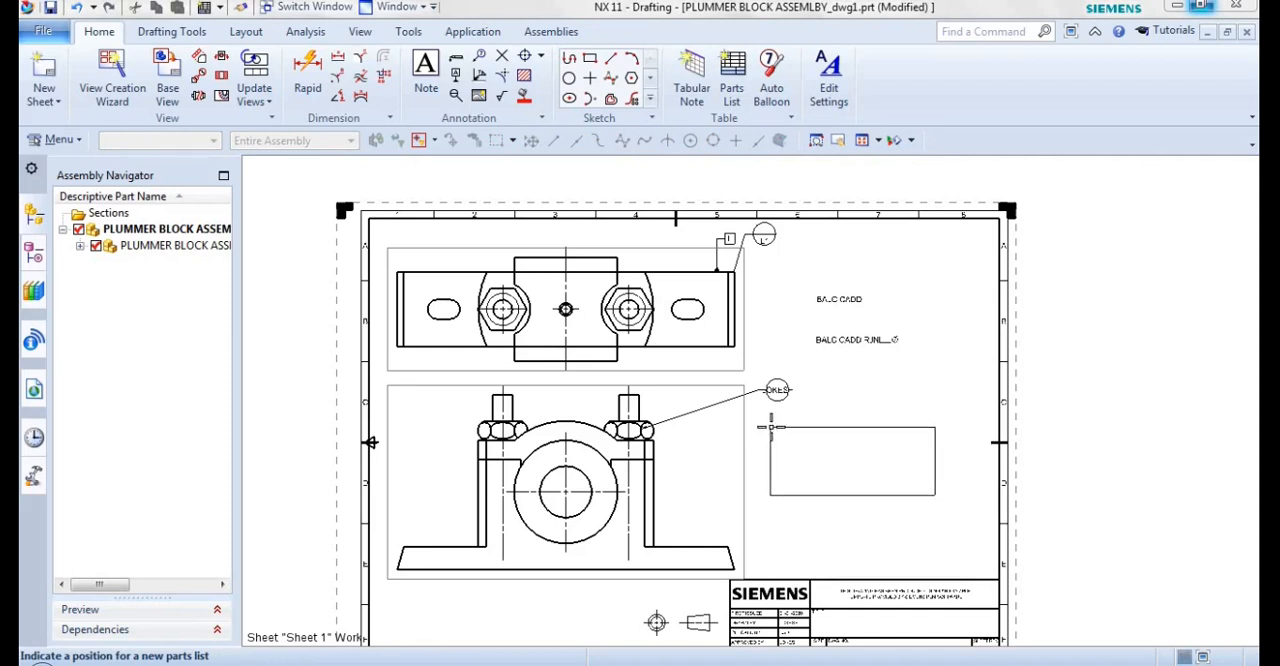
left_click(770, 427)
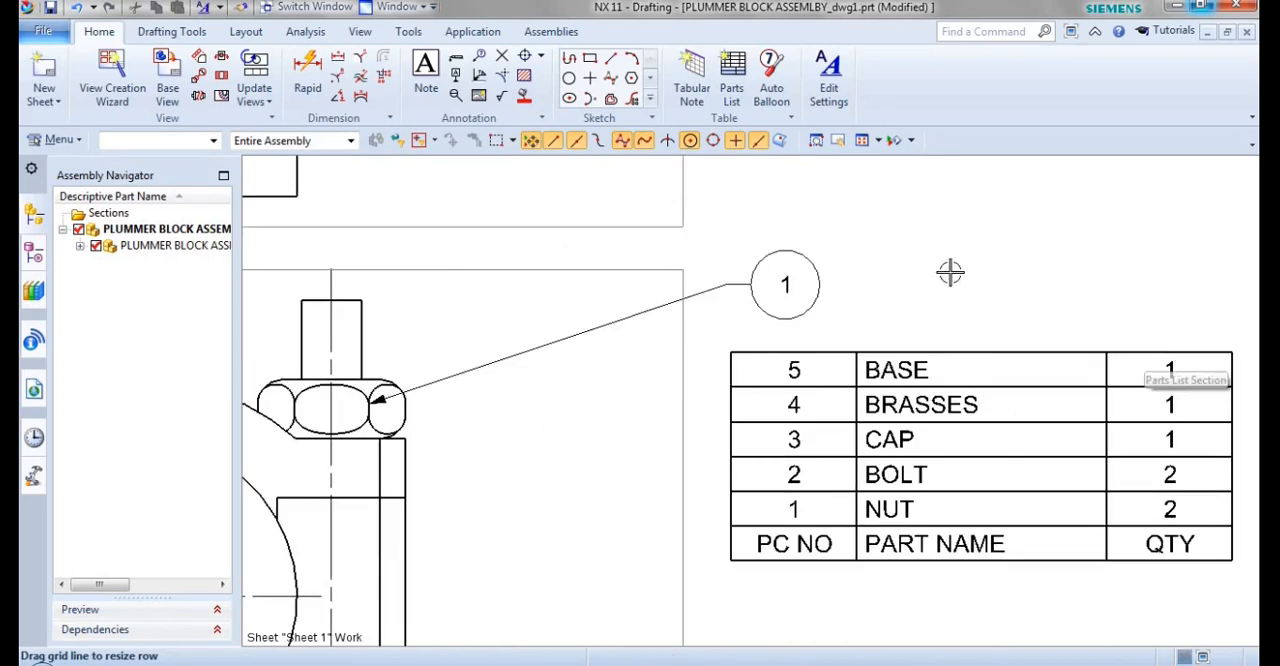
Delete the balloon pointing at the front view's nut and the two datum symbols at the upper view's corner.
left_click(864, 144)
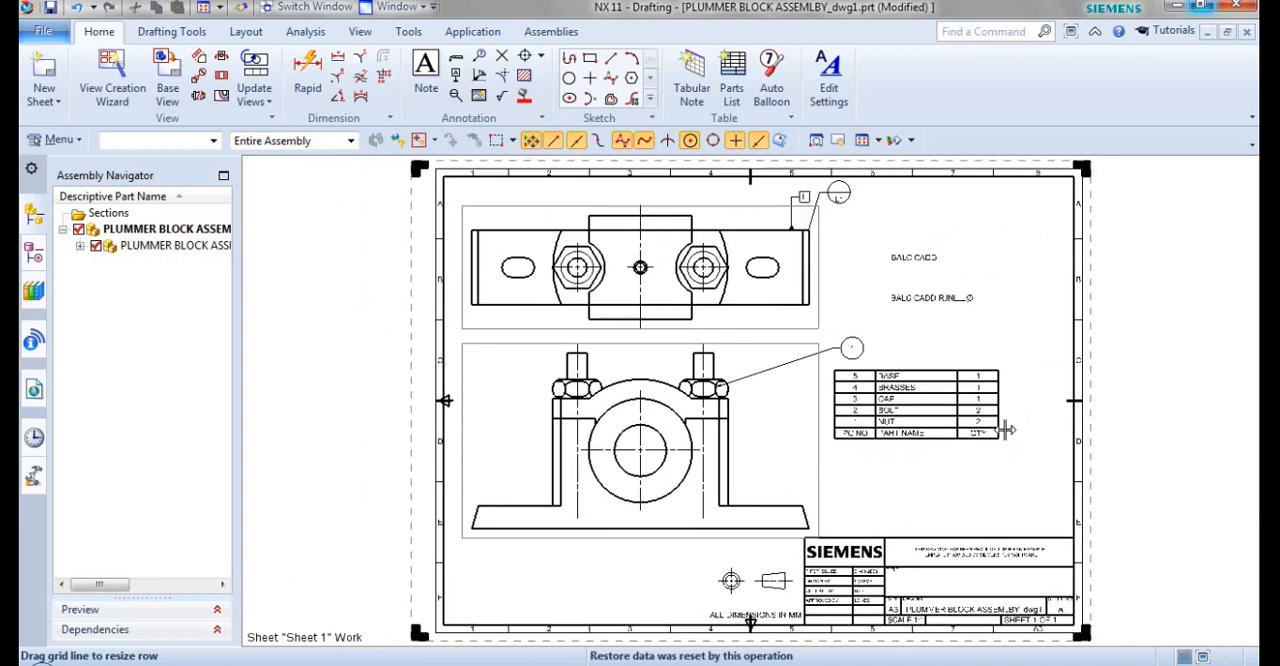
scroll(1006, 429, "up", 1)
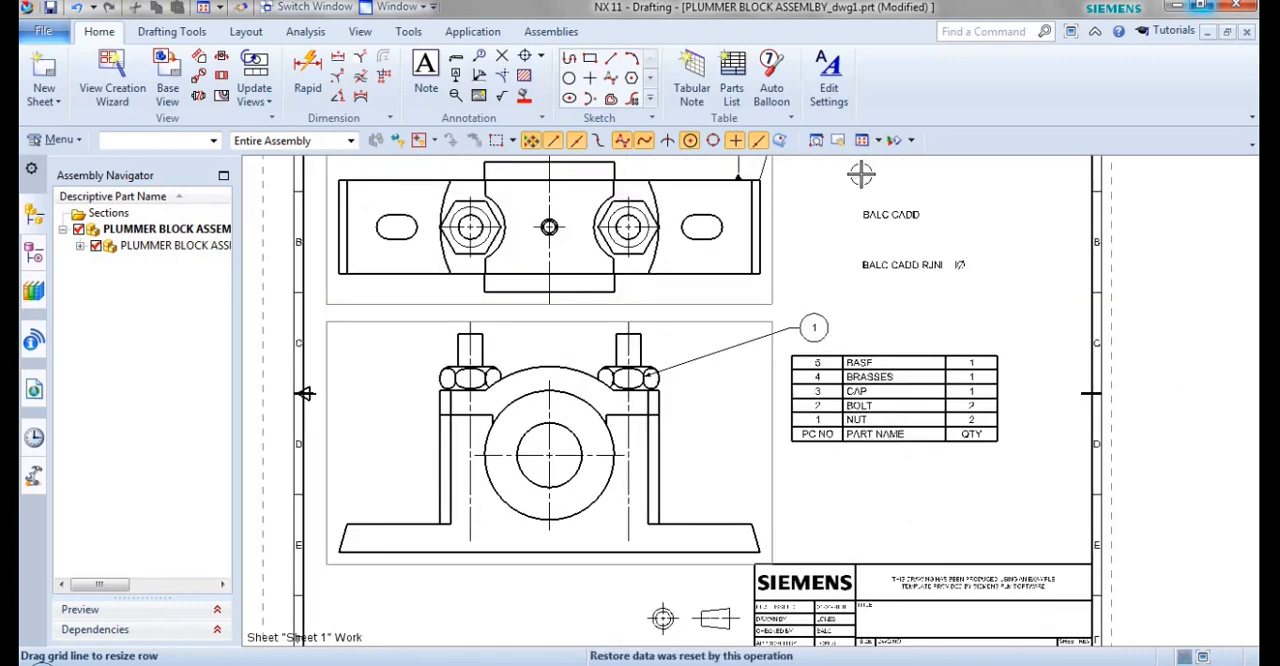
left_click(827, 318)
left_click(827, 320)
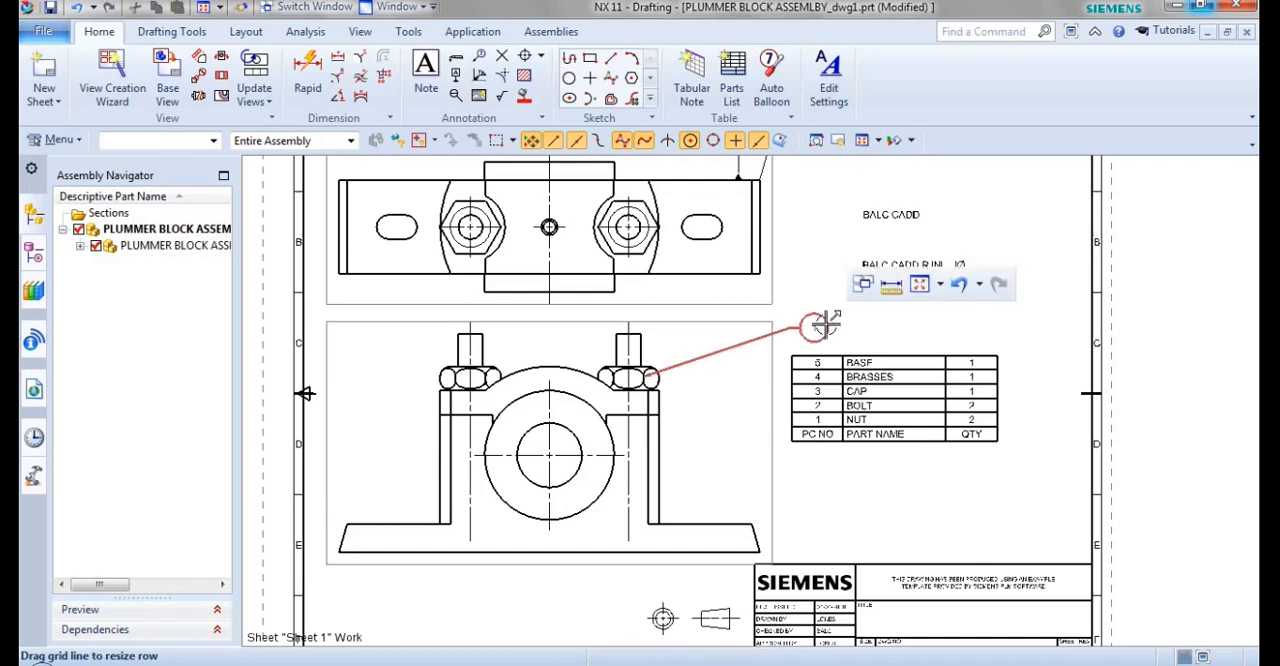
scroll(823, 316, "down", 1)
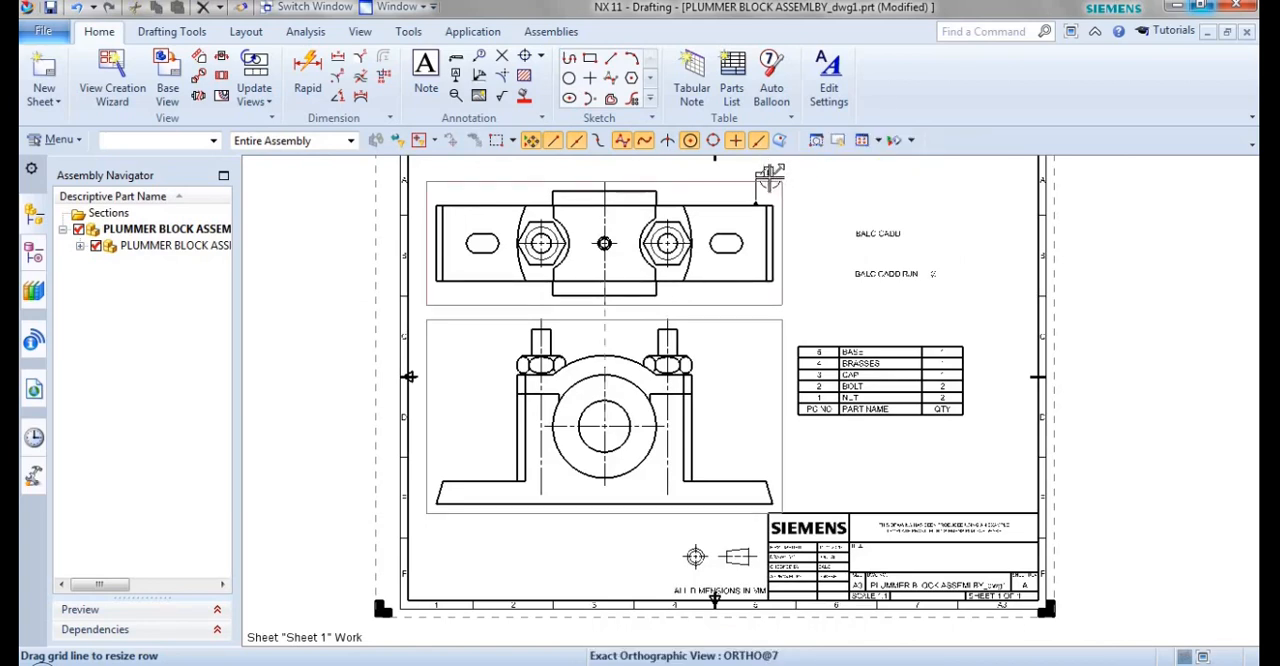
middle_click_drag(785, 299, 777, 323, "shift")
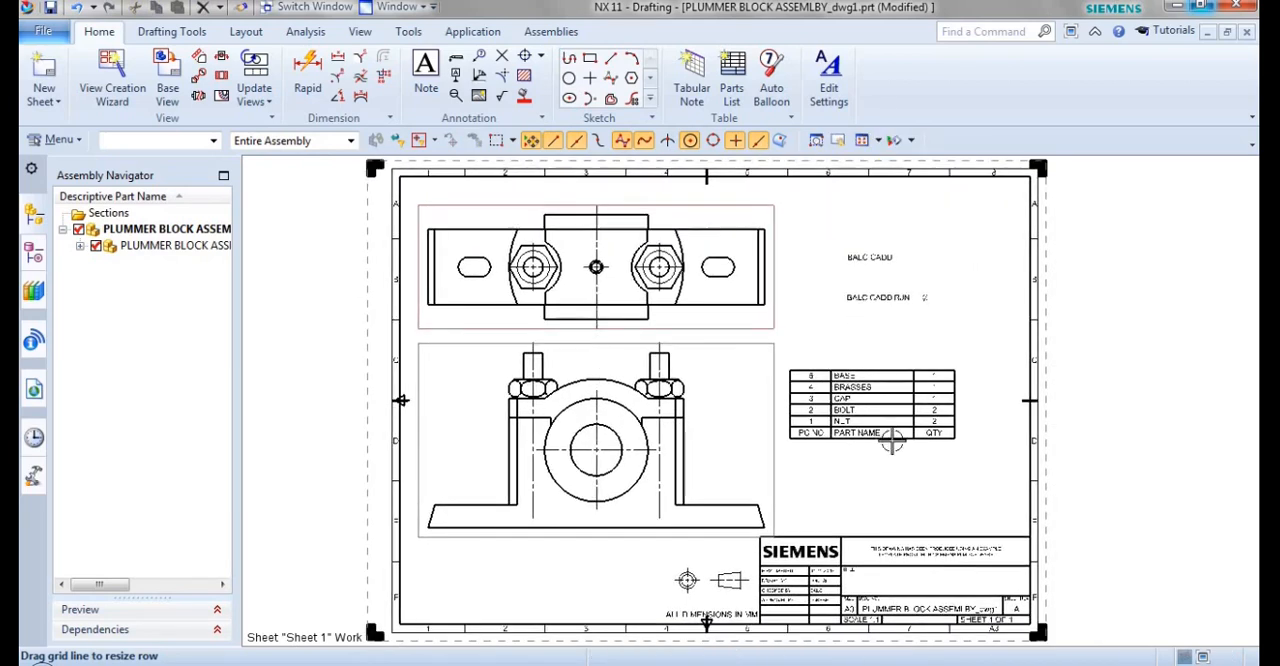
Auto-balloon the parts list in both the Front@6 and ORTHO@7 views.
left_click(783, 104)
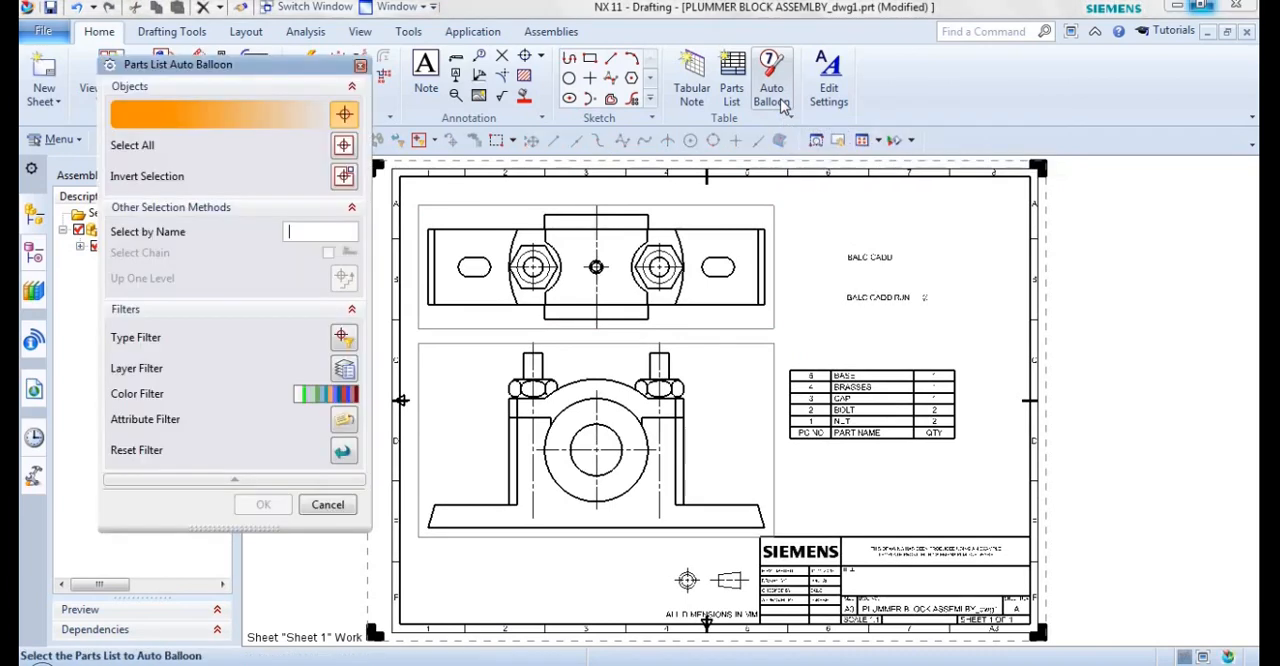
left_click(841, 403)
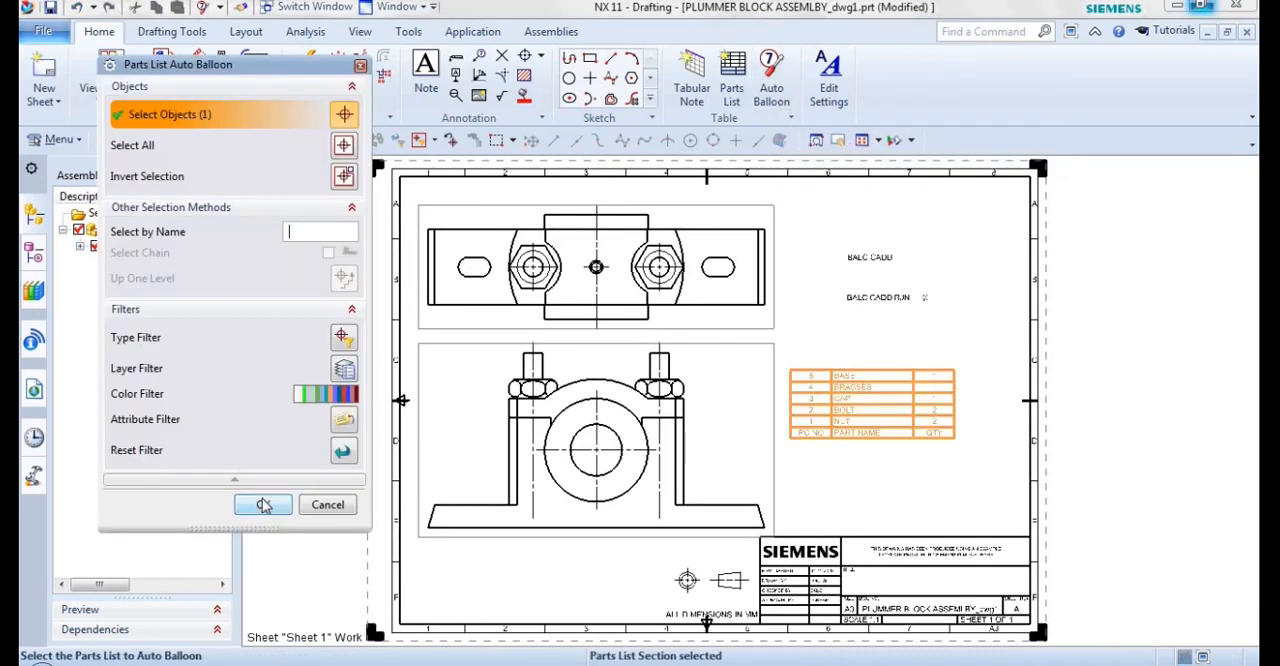
left_click(264, 505)
left_click(246, 270)
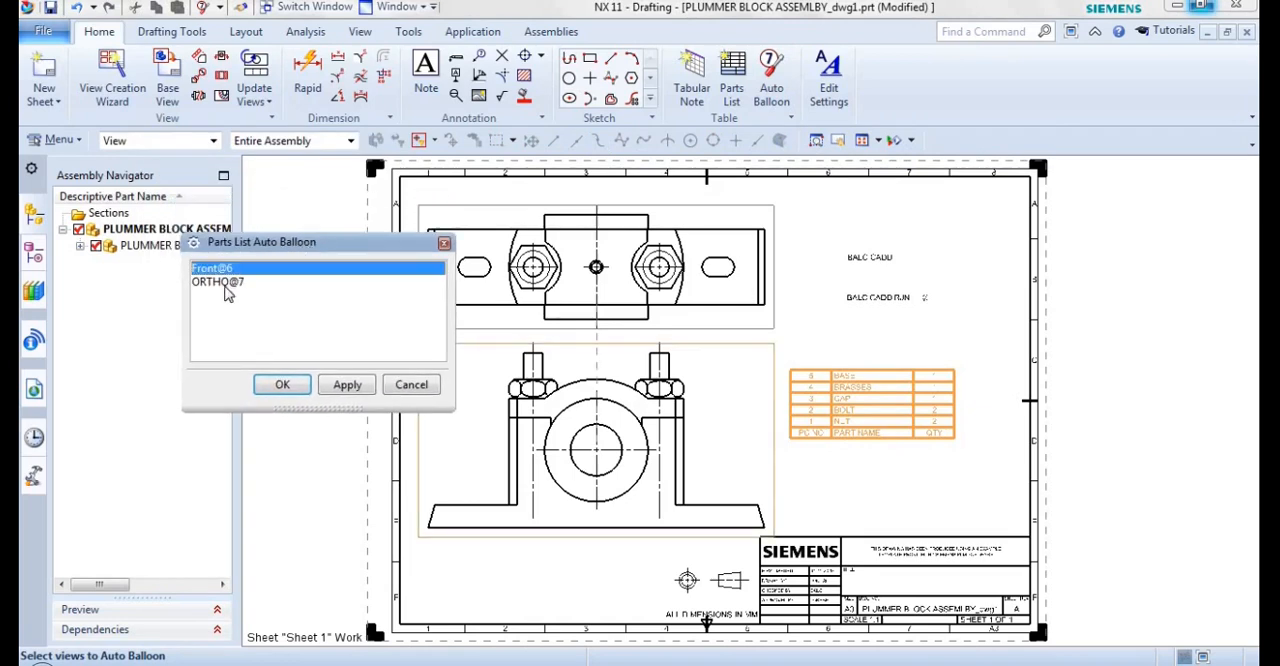
left_click(226, 284, "ctrl")
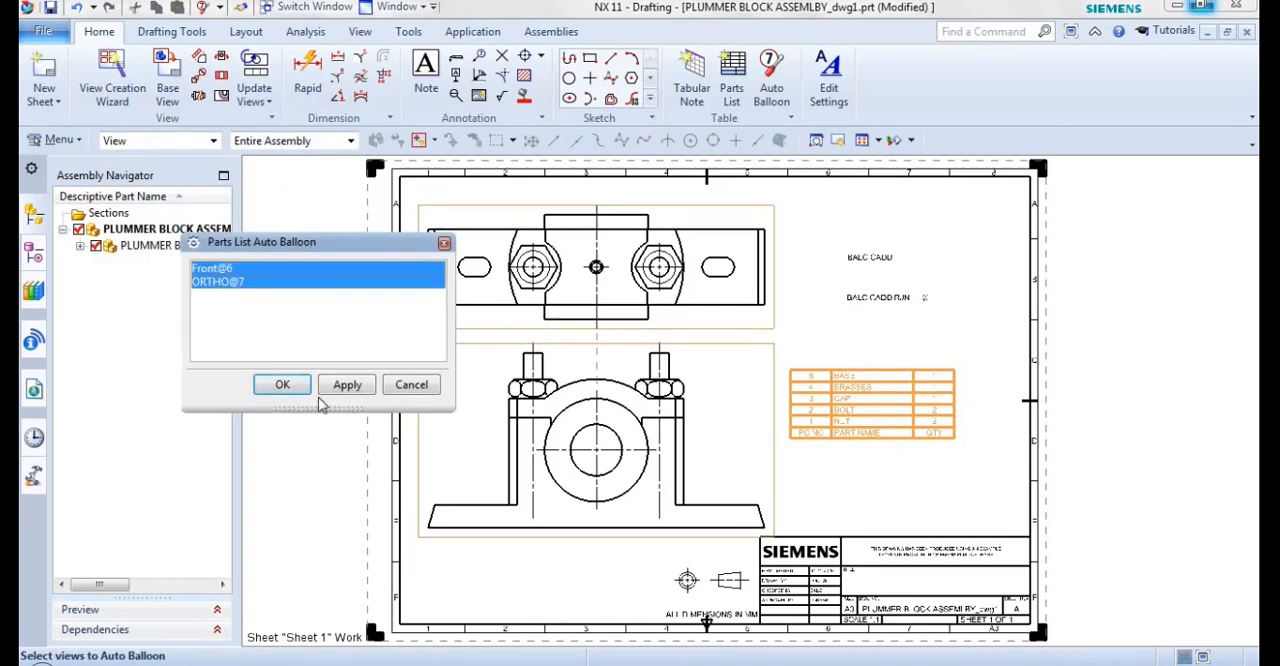
left_click(282, 388)
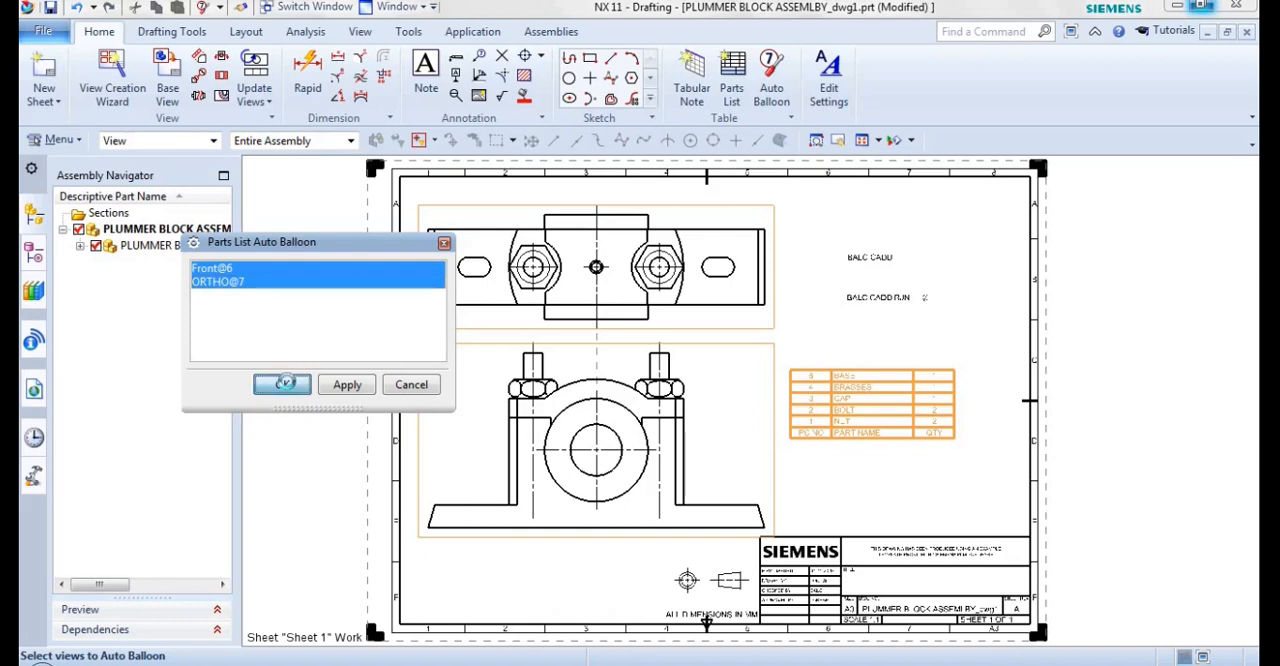
scroll(660, 557, "up", 2)
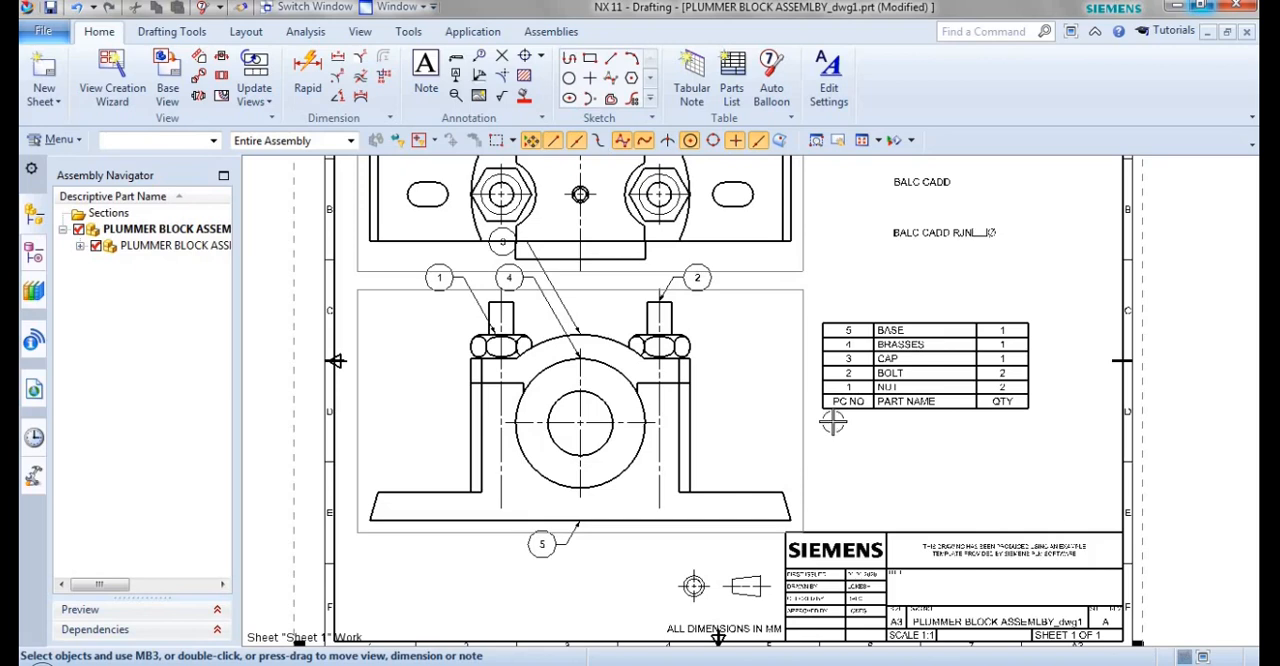
scroll(858, 395, "up", 1)
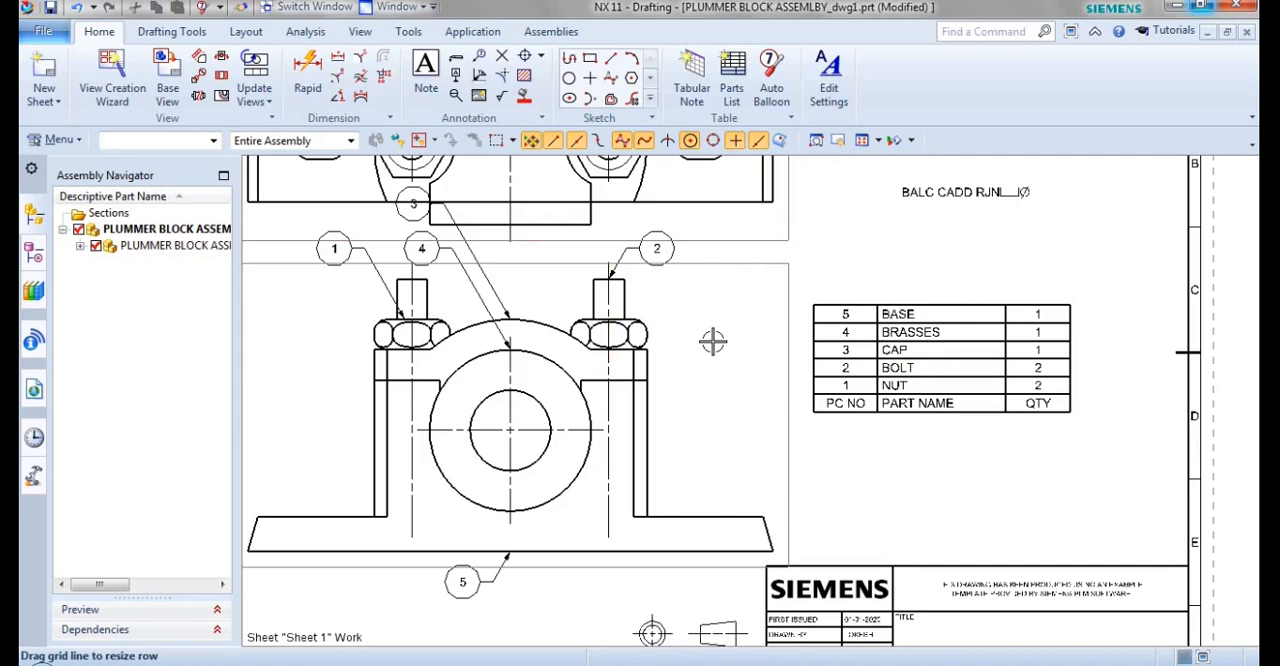
left_click(861, 140)
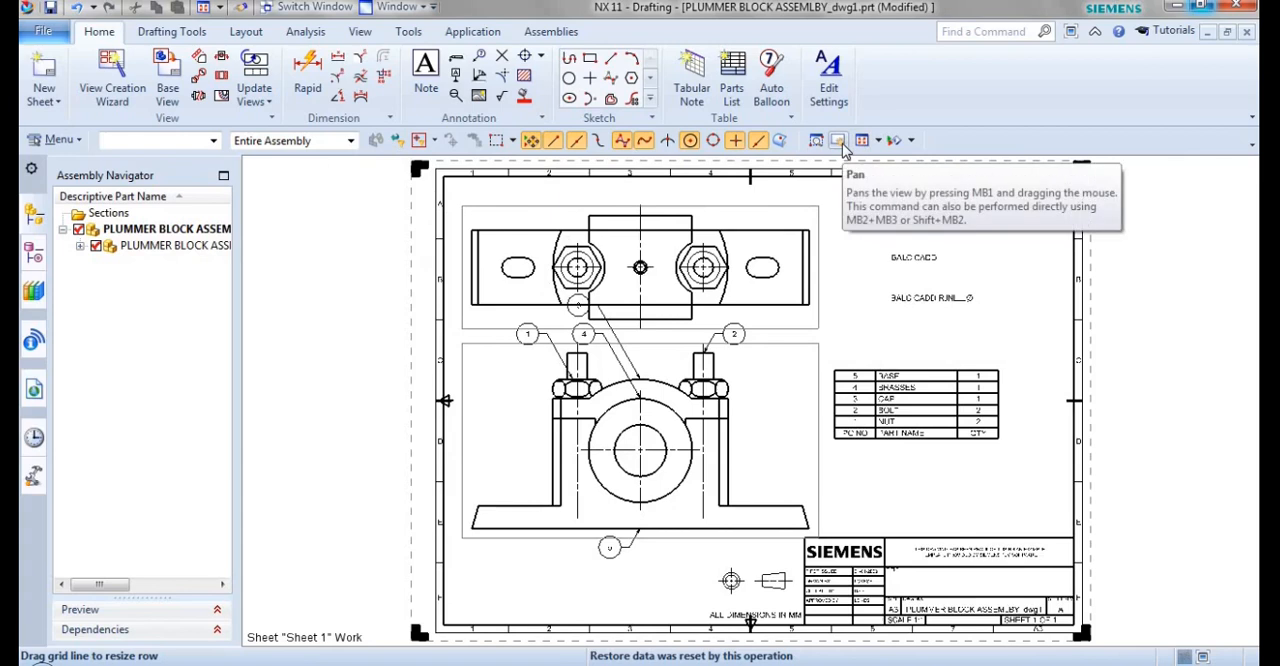
left_click(840, 142)
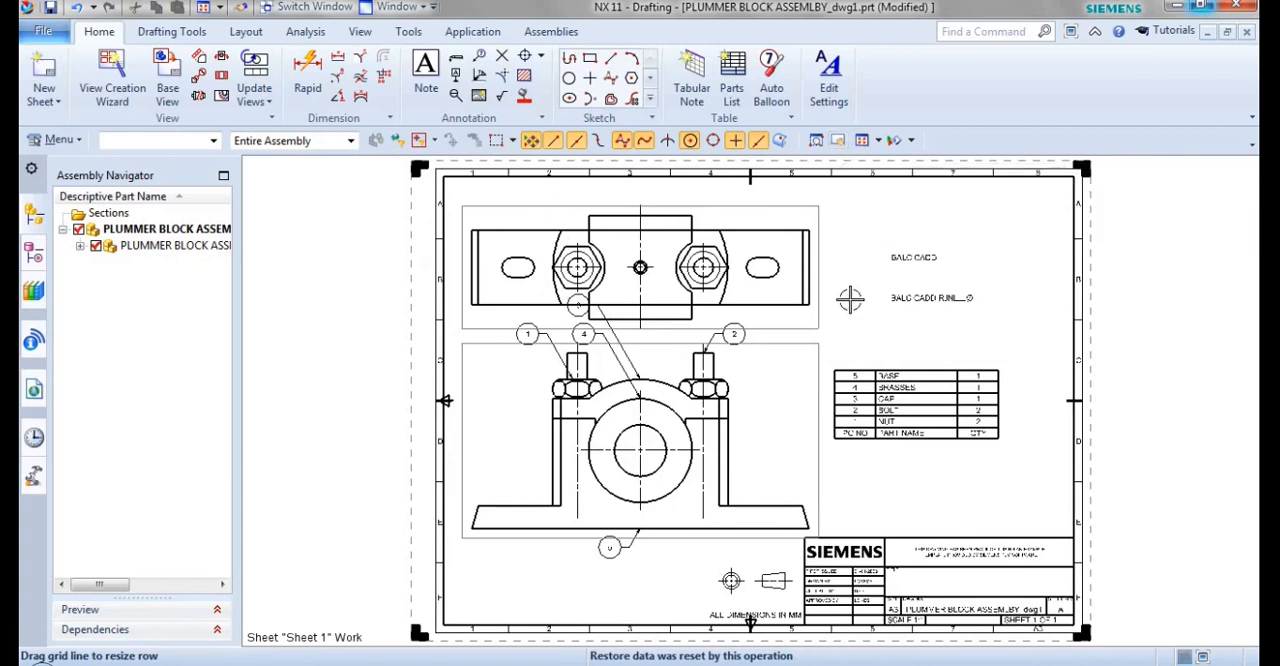